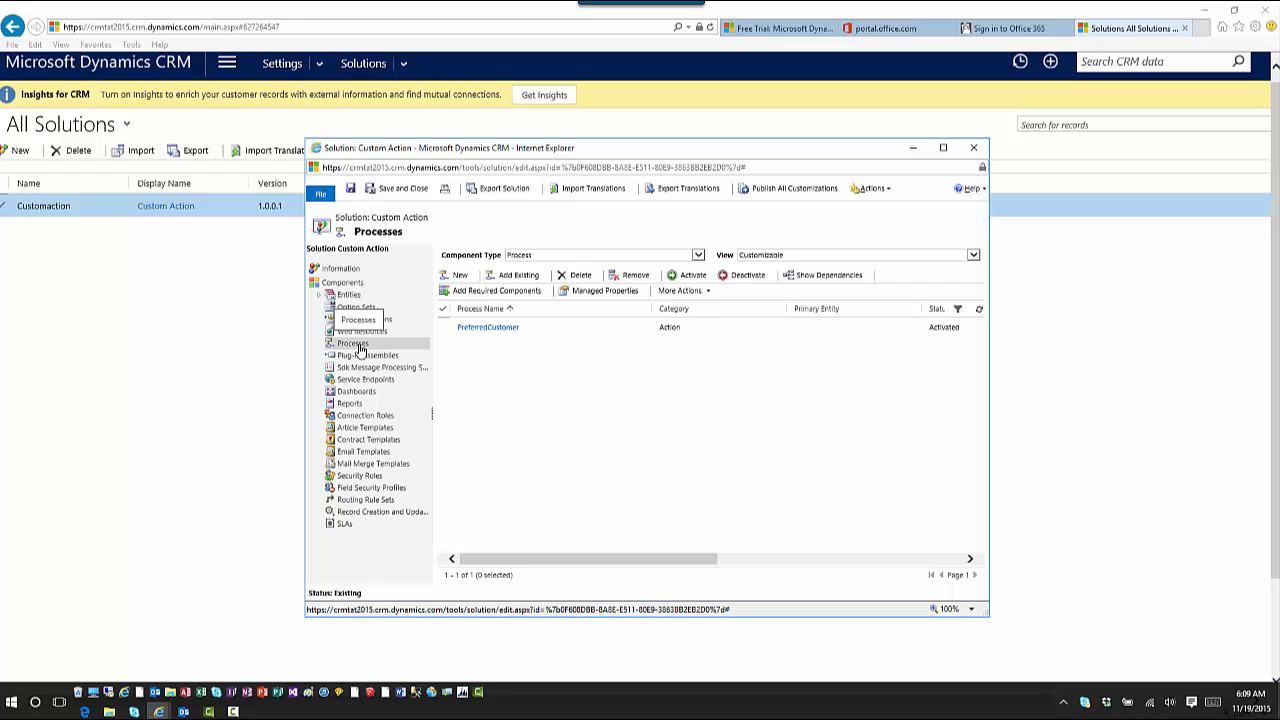
Select the PreferredCustomer action in the Custom Action solution's Processes list
click(560, 337)
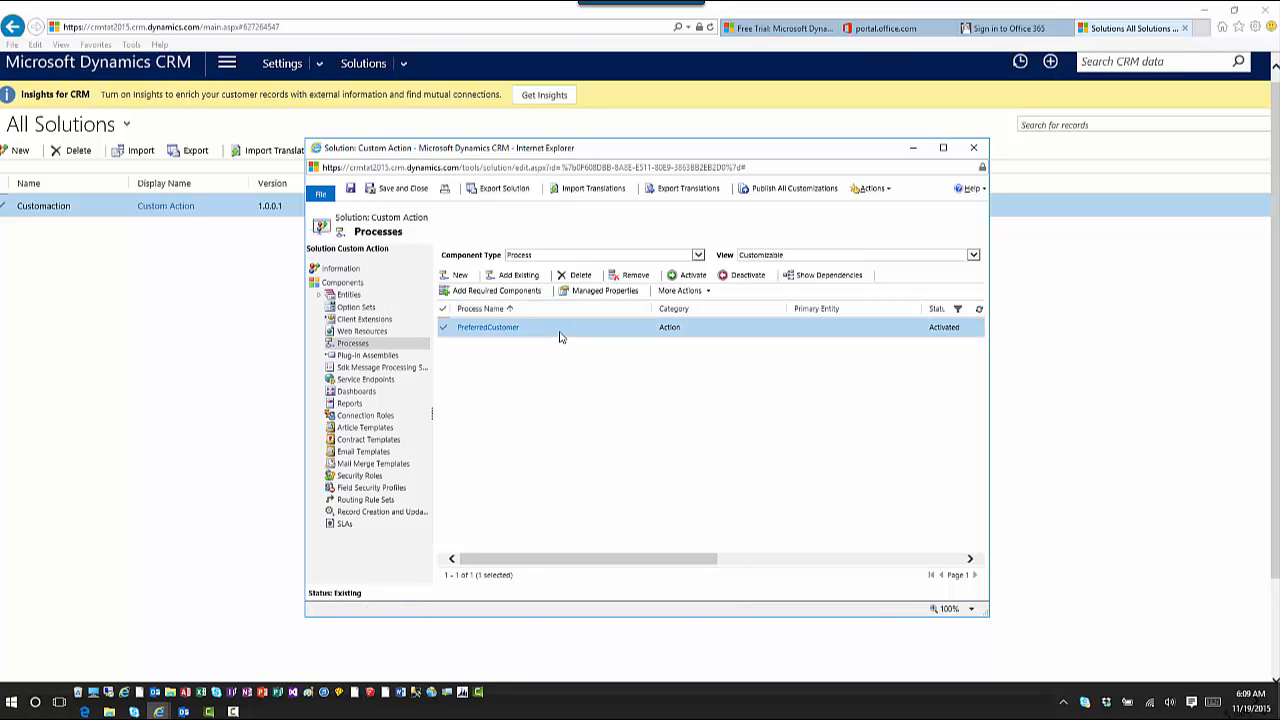
Open the PreferredCustomer action and scroll through its arguments and Preferred/Not Preferred steps
double_click(560, 337)
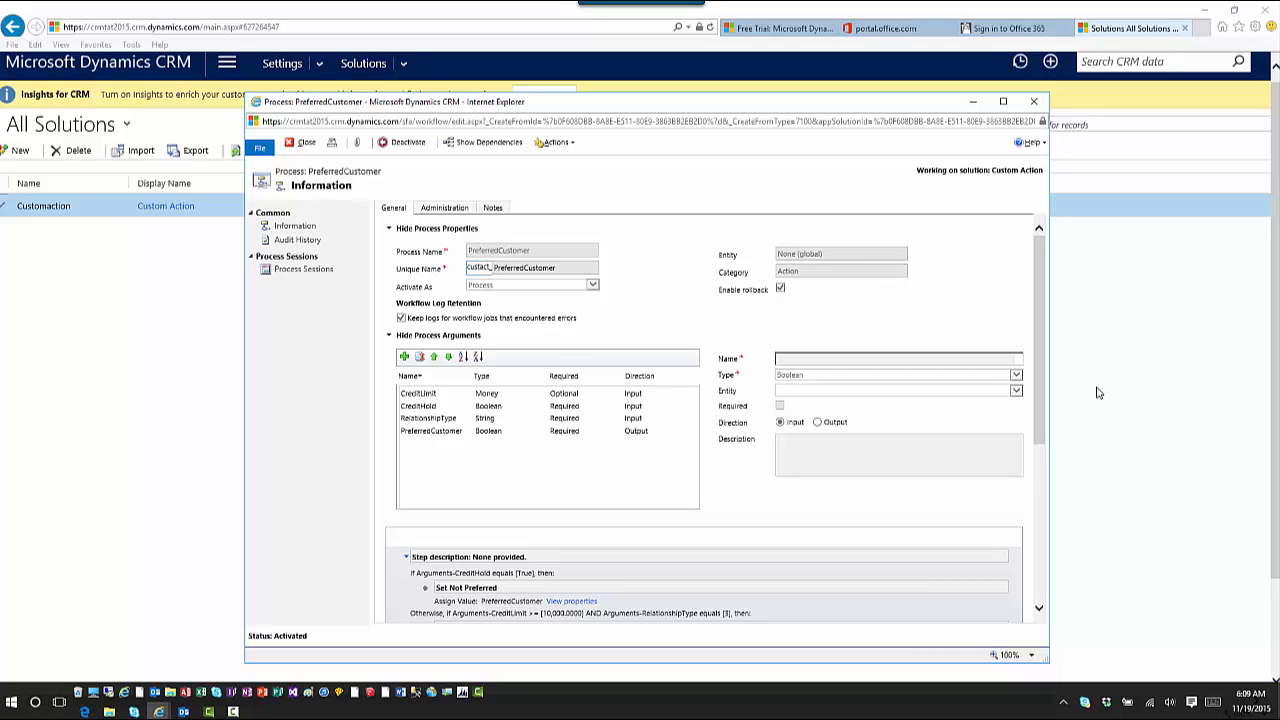
drag(1045, 276, 1037, 377)
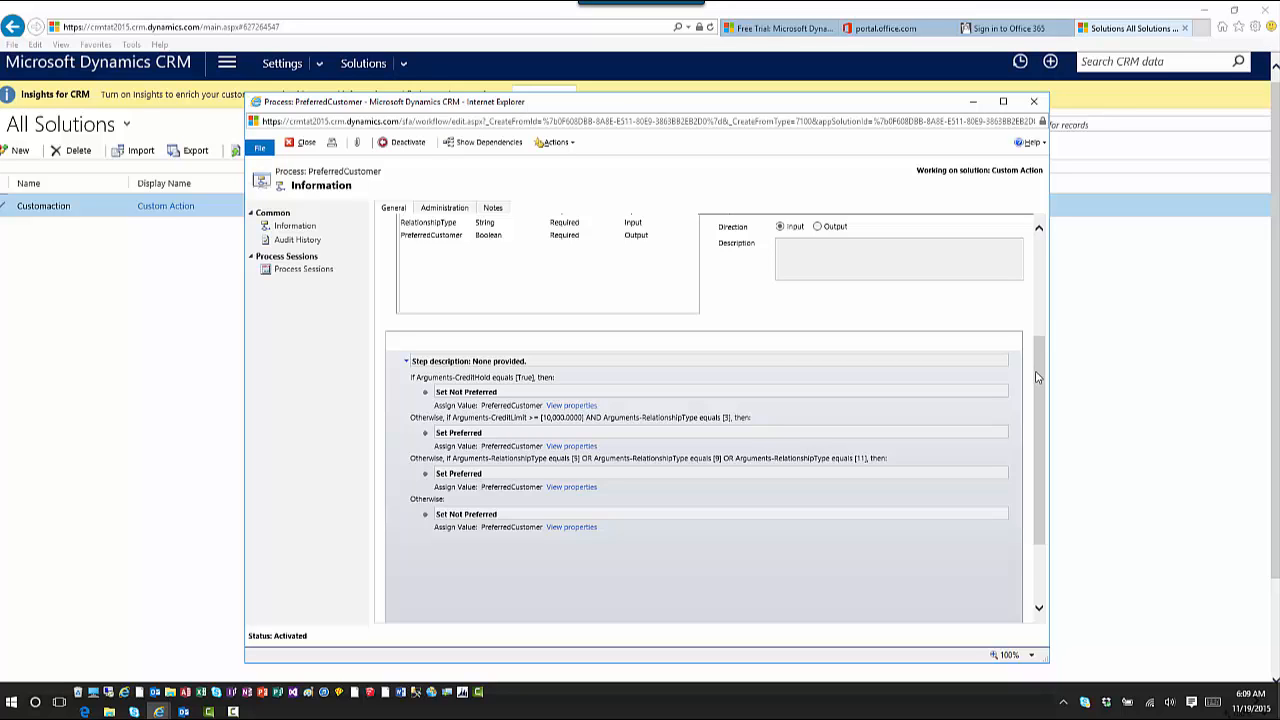
Close the action and create a Workflow process 'Call Preferred Cus' on the Account entity
click(1033, 105)
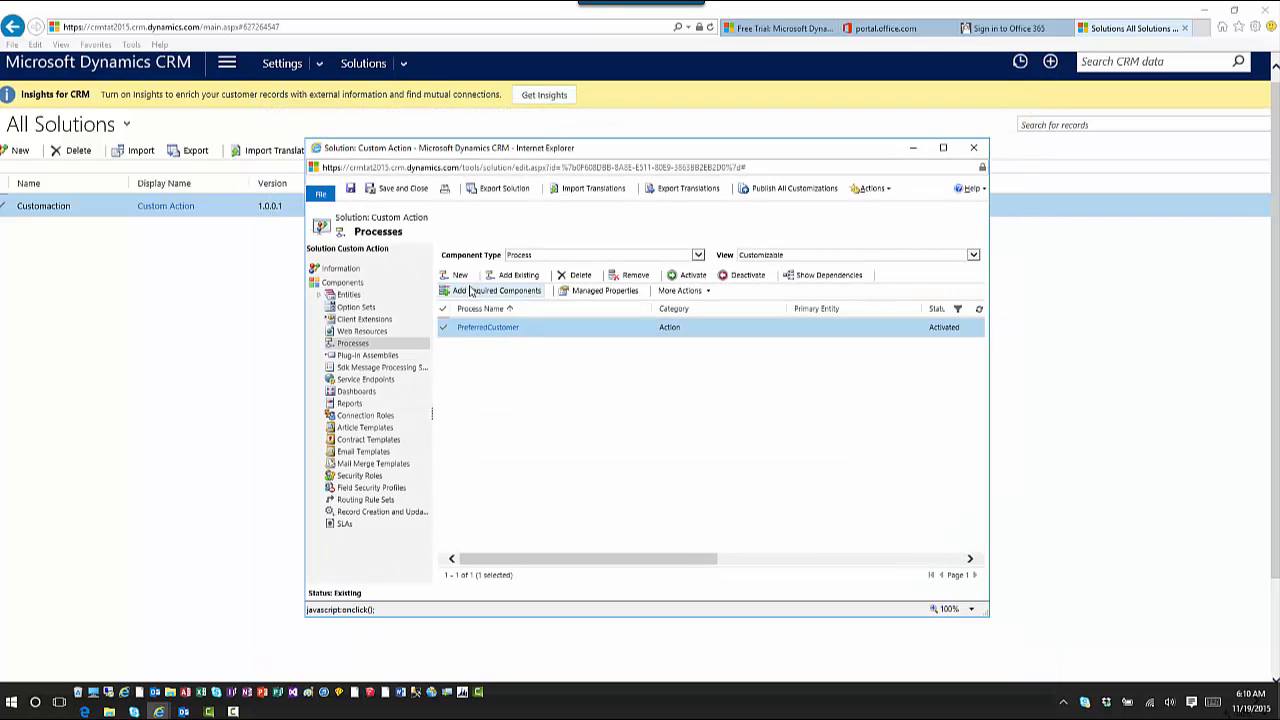
click(462, 279)
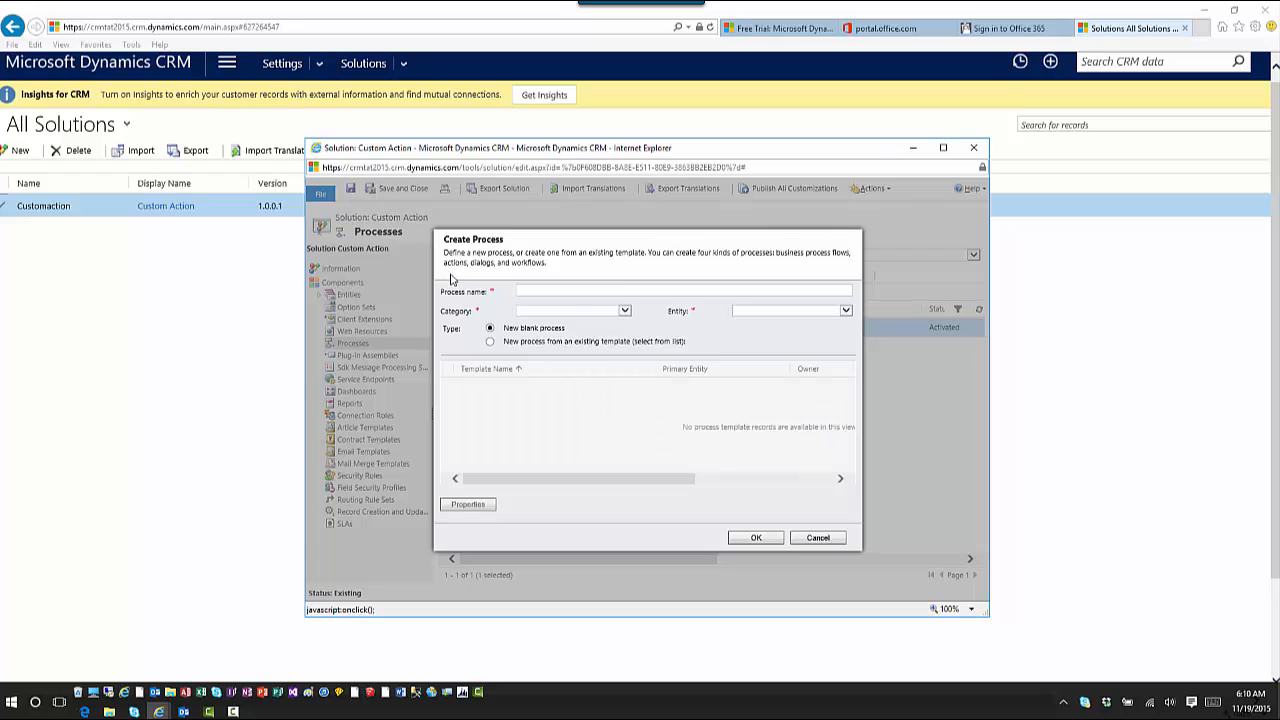
click(549, 291)
text(Call F)
text(refere)
text(d Cus)
key(Tab)
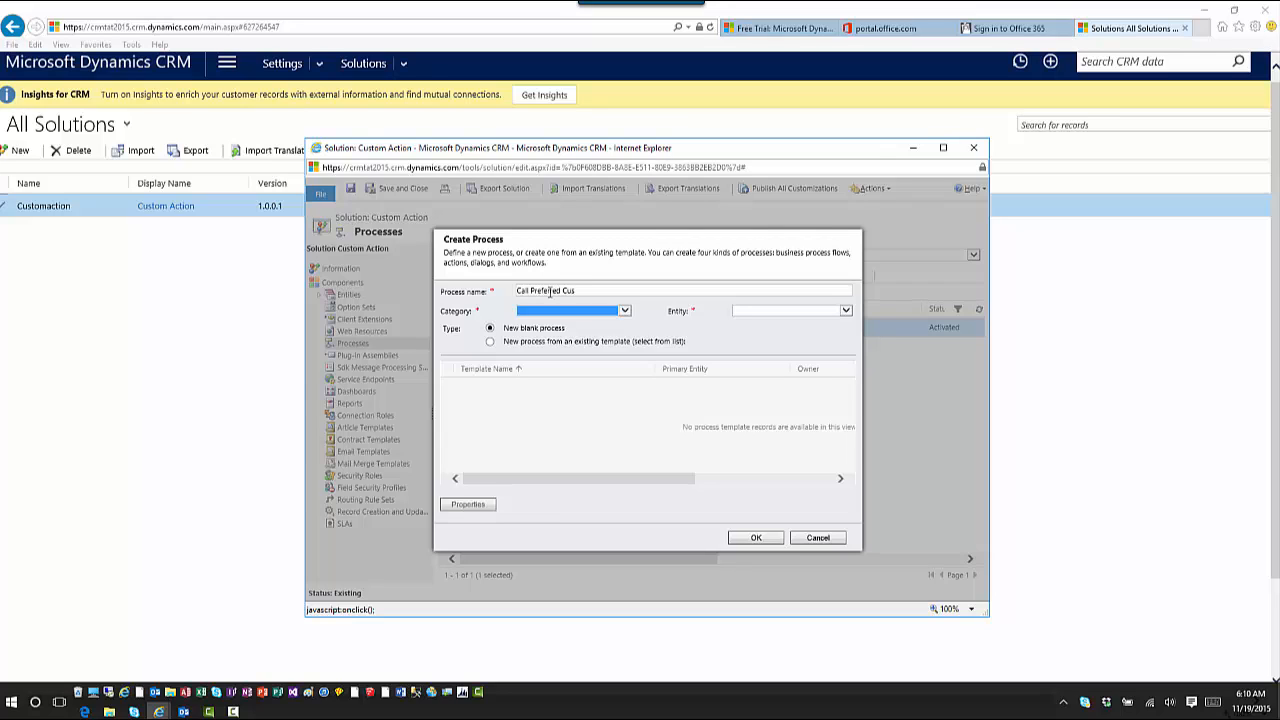
click(624, 311)
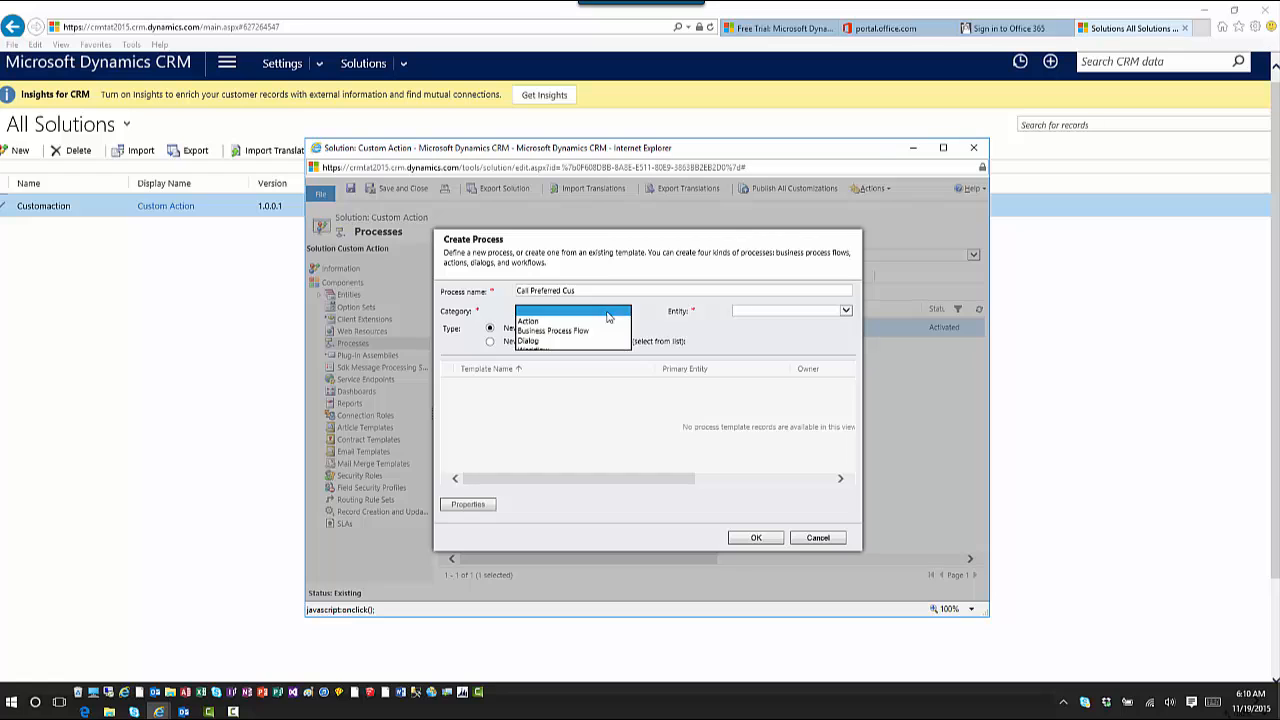
click(585, 350)
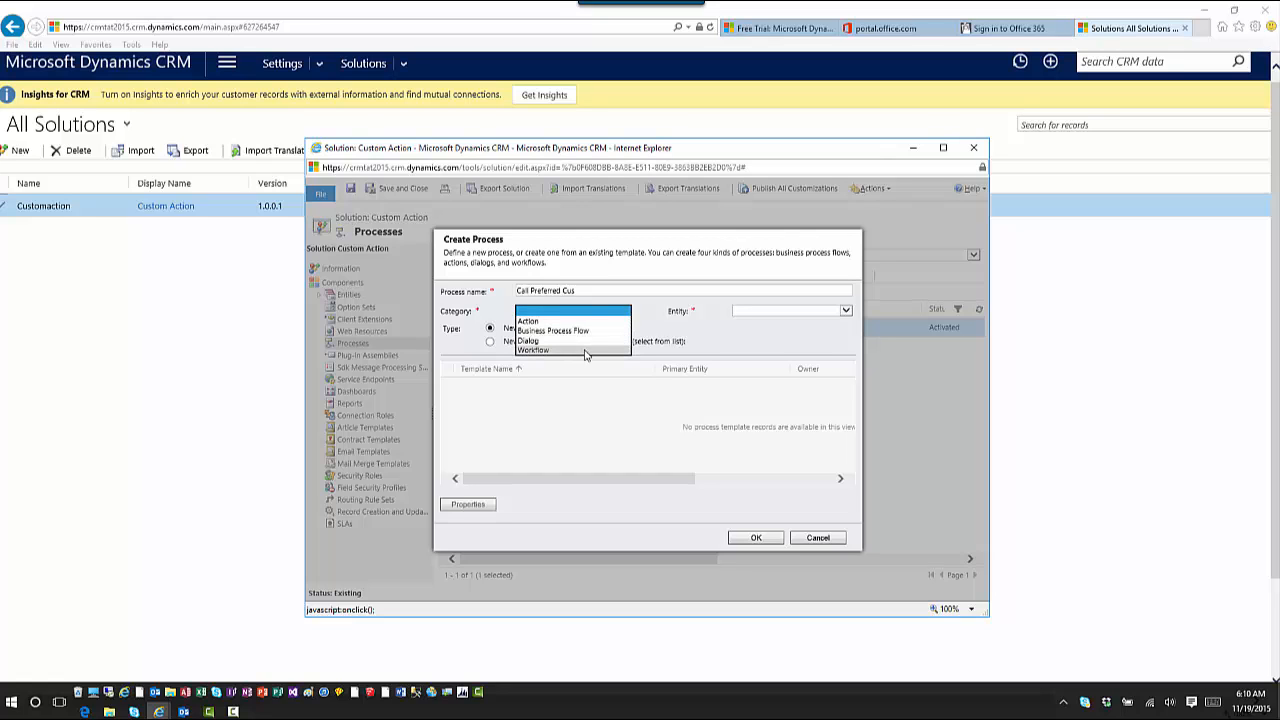
click(770, 312)
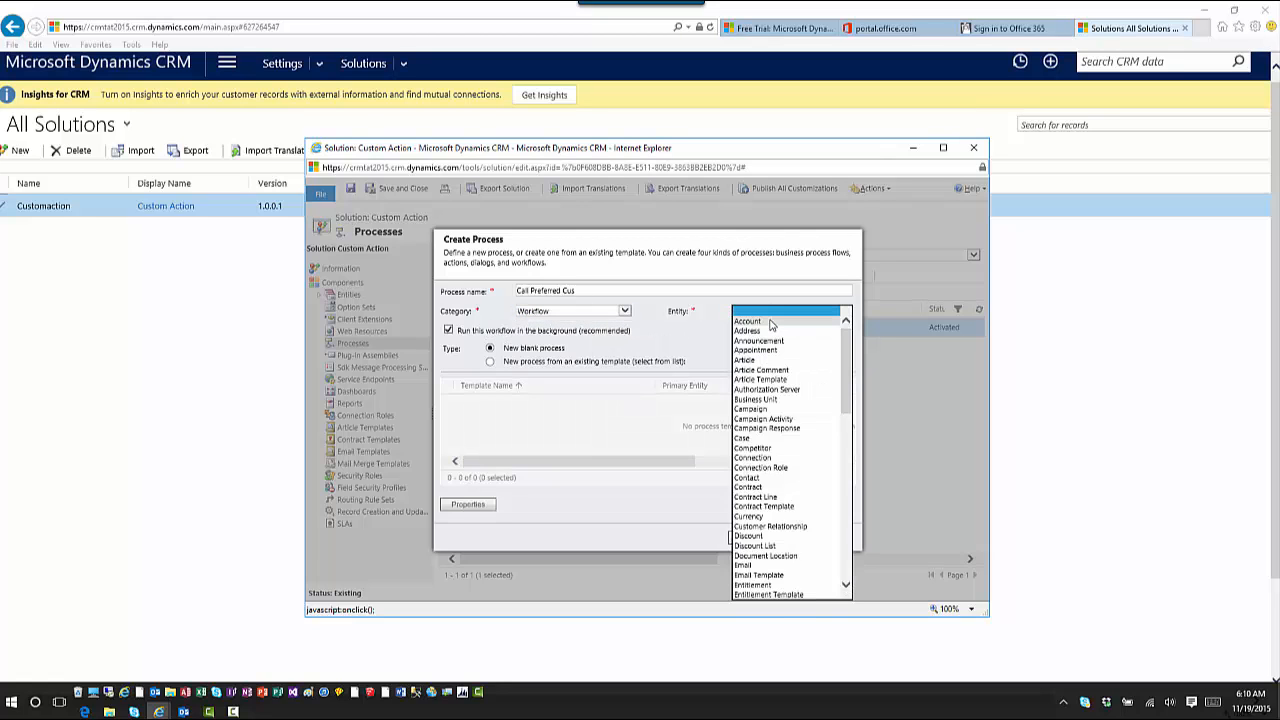
click(770, 322)
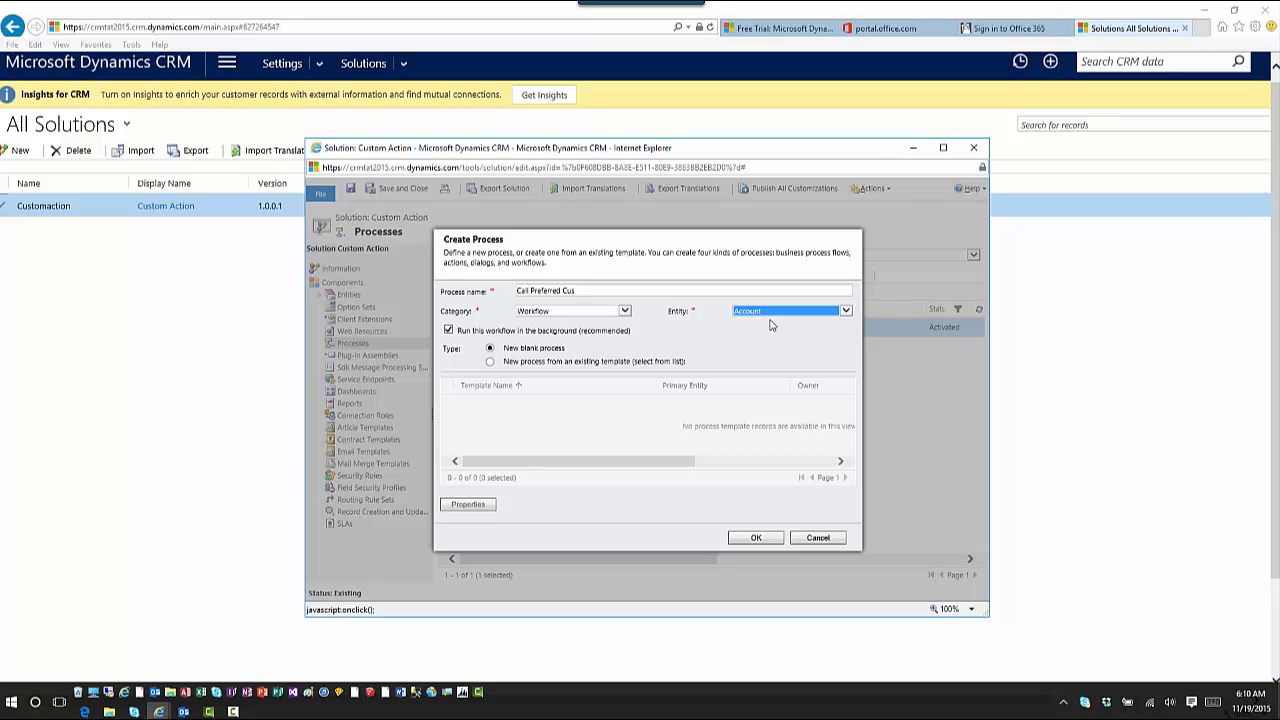
click(781, 539)
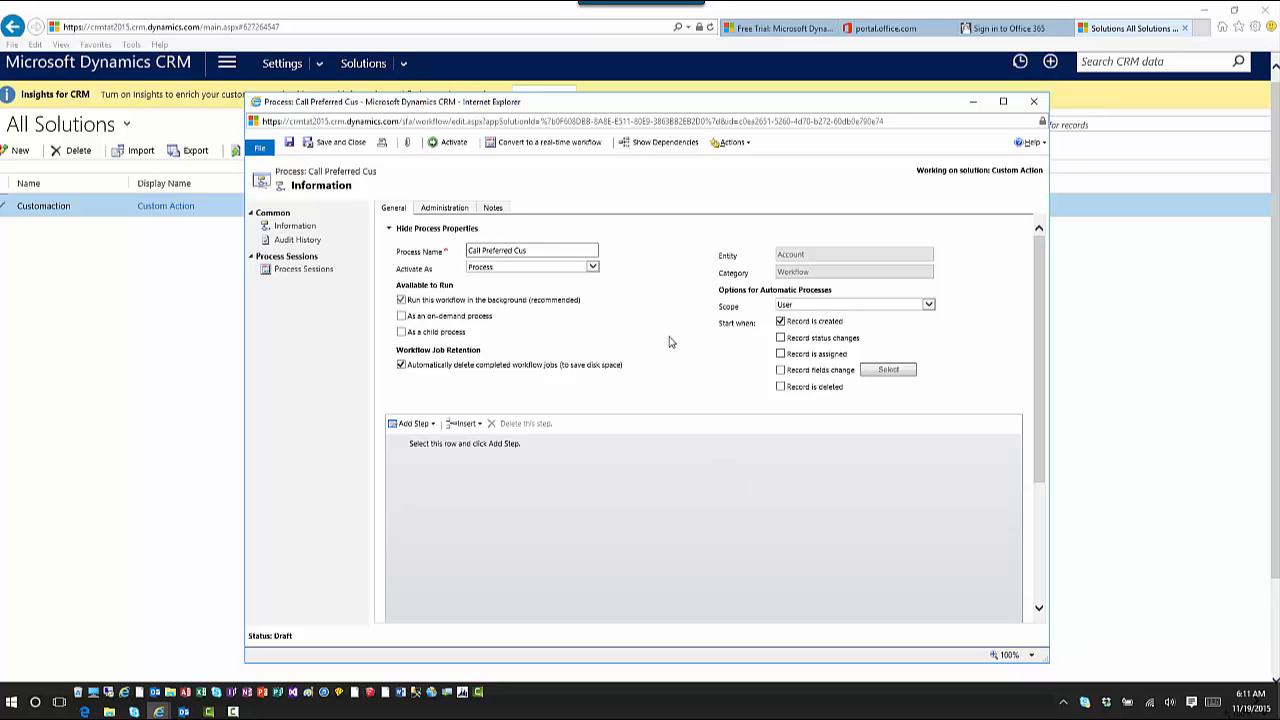
Set the workflow scope to Organization and trigger it on record field changes
click(846, 305)
click(823, 334)
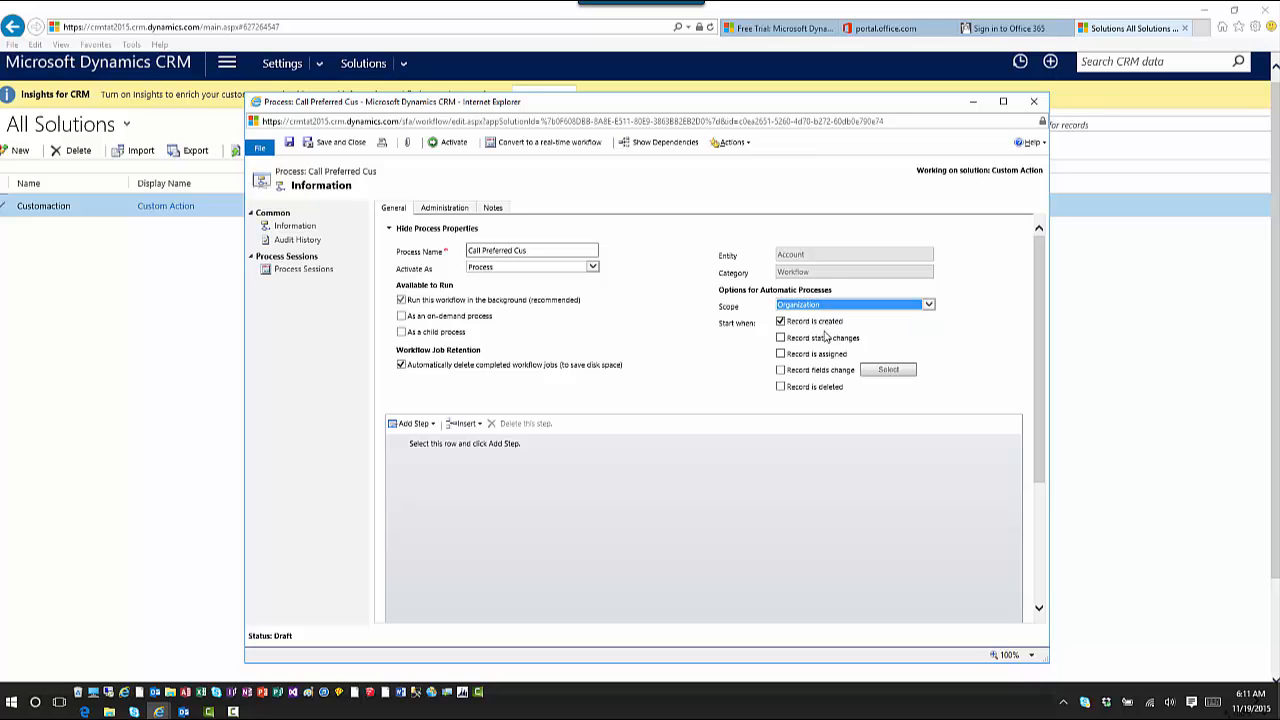
click(780, 370)
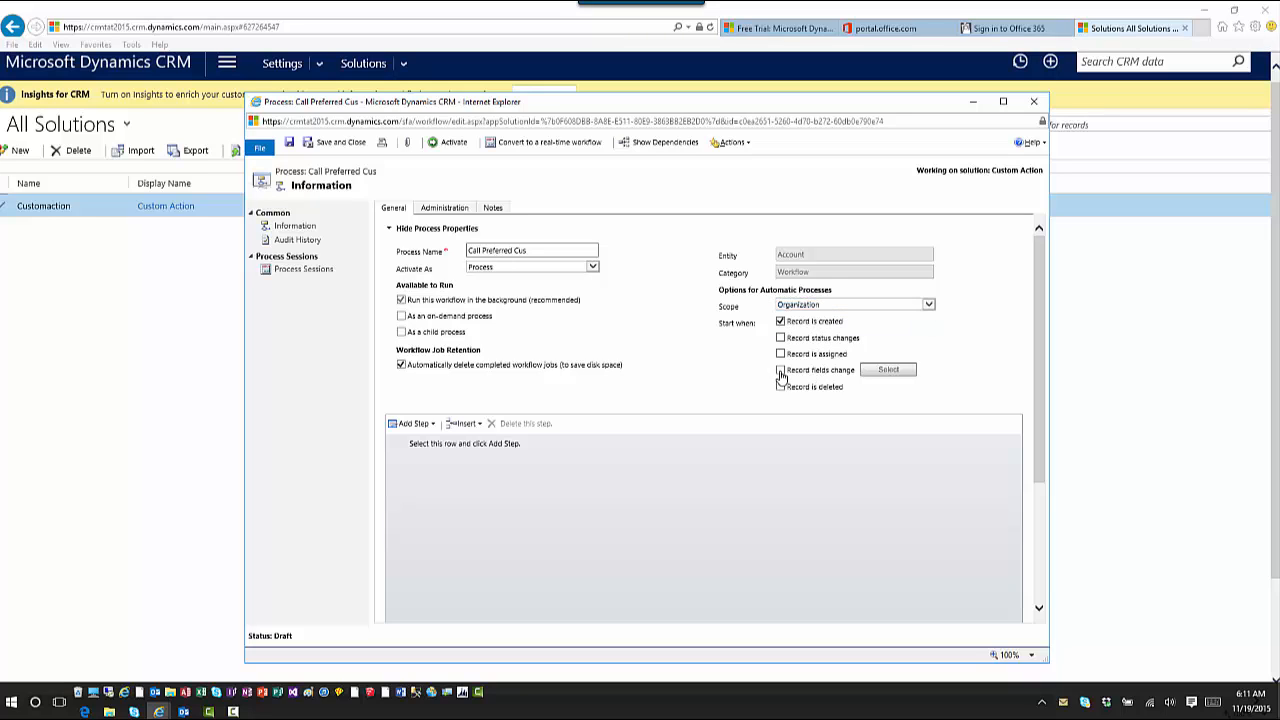
Choose Credit Hold and Credit Limit as the fields whose changes trigger the workflow
click(887, 371)
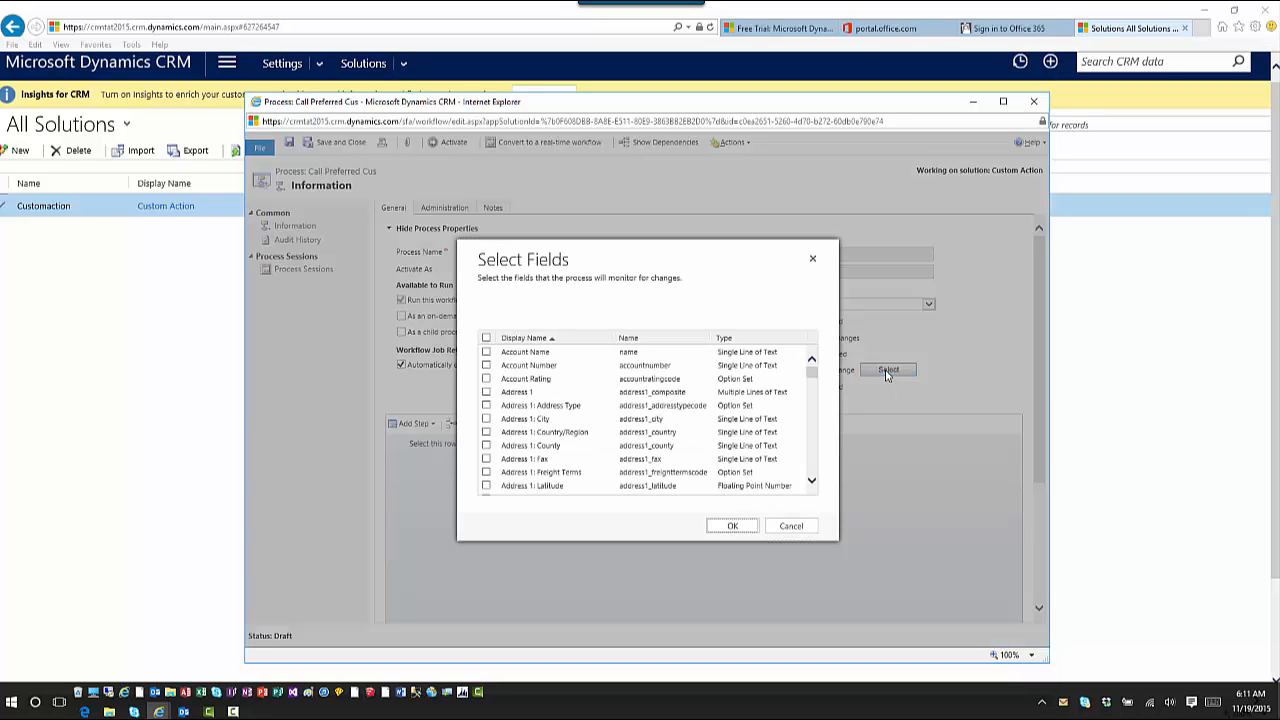
drag(812, 373, 822, 477)
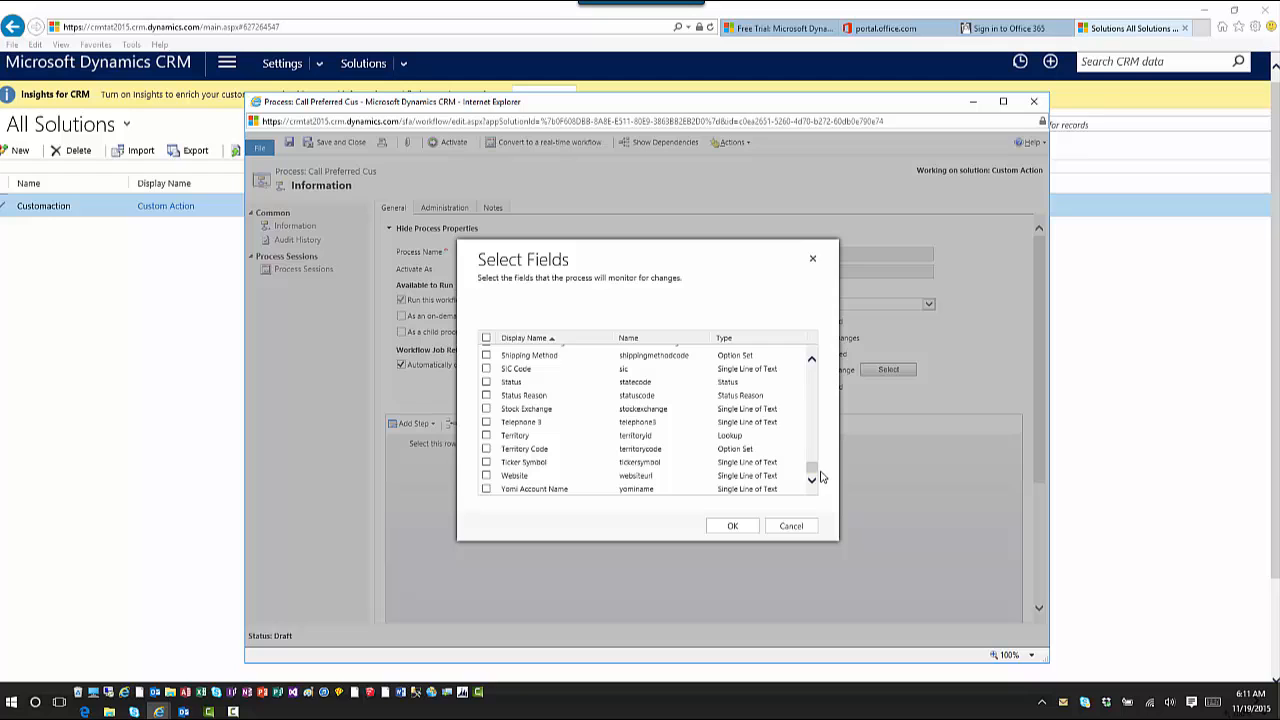
scroll(680, 417, up, 3)
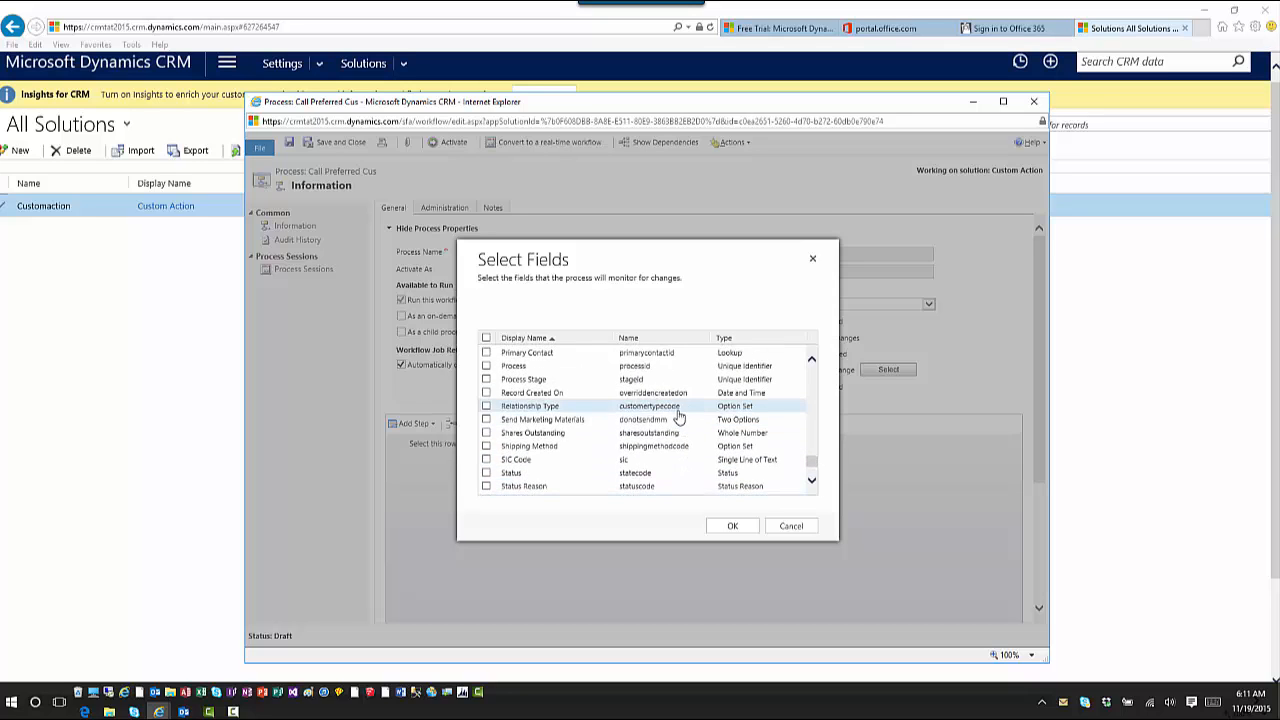
scroll(487, 400, down, 1)
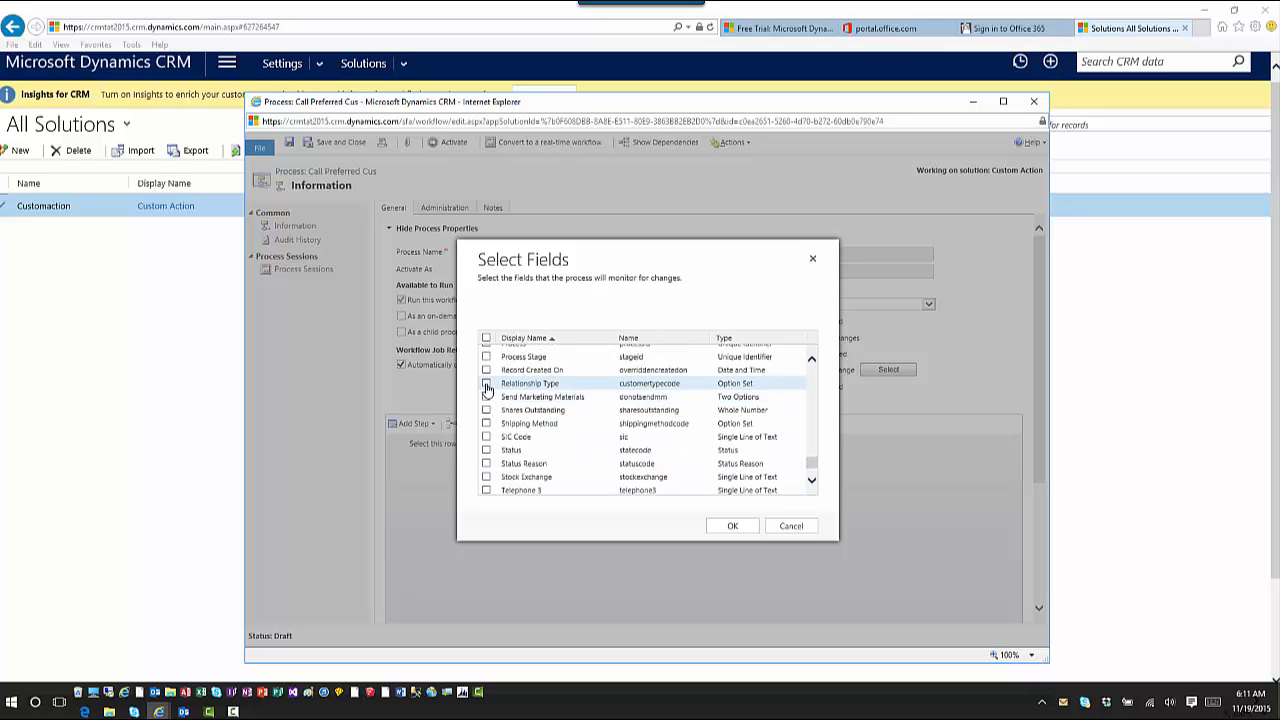
scroll(487, 390, up, 10)
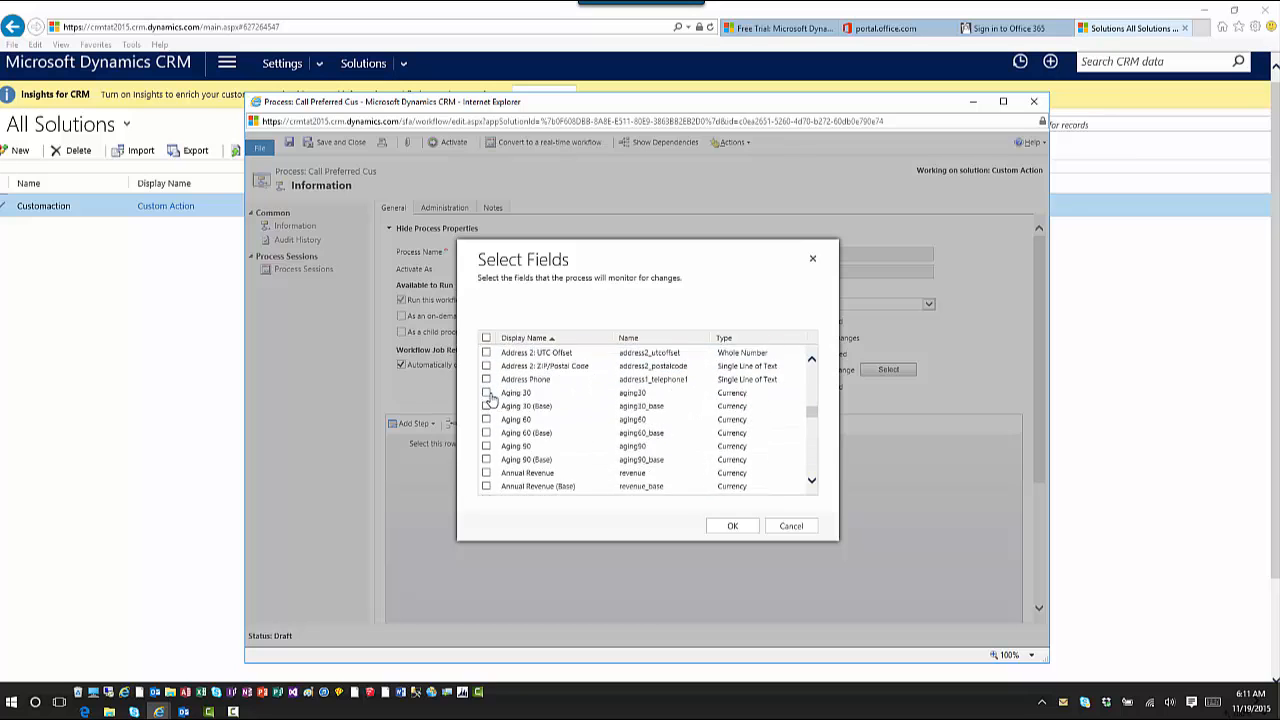
scroll(490, 398, up, 10)
scroll(492, 398, down, 10)
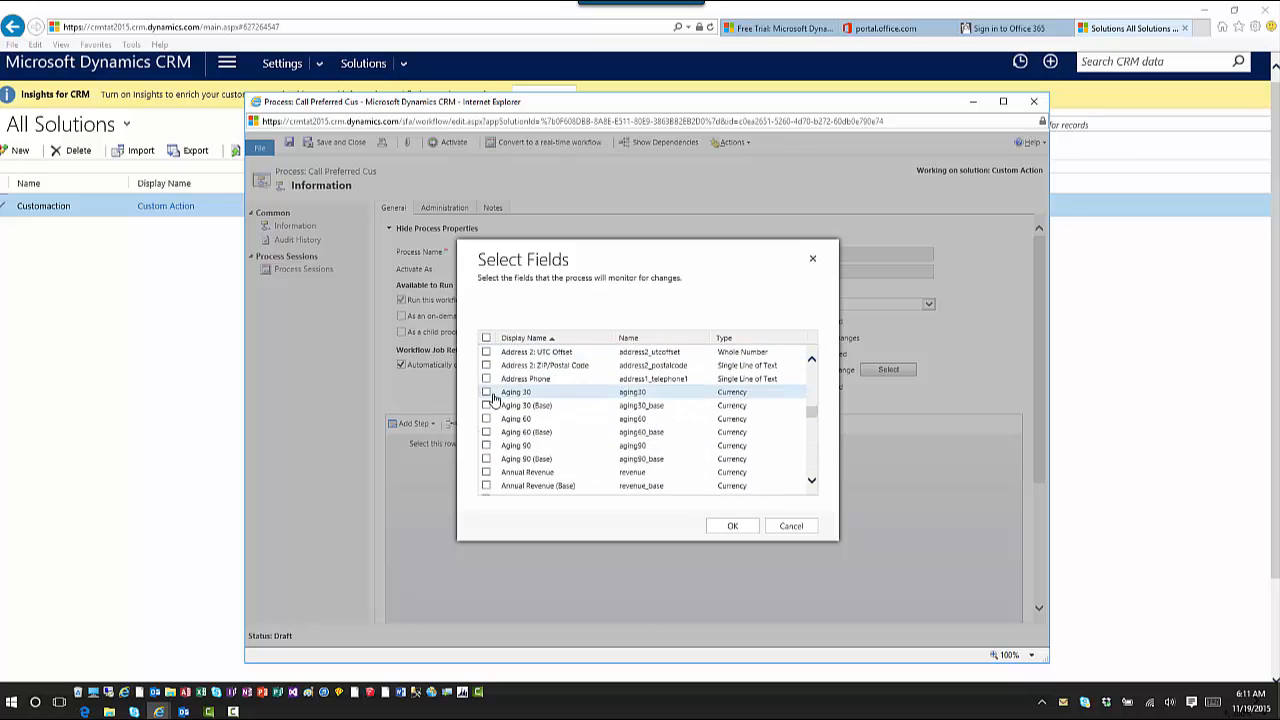
scroll(492, 398, down, 5)
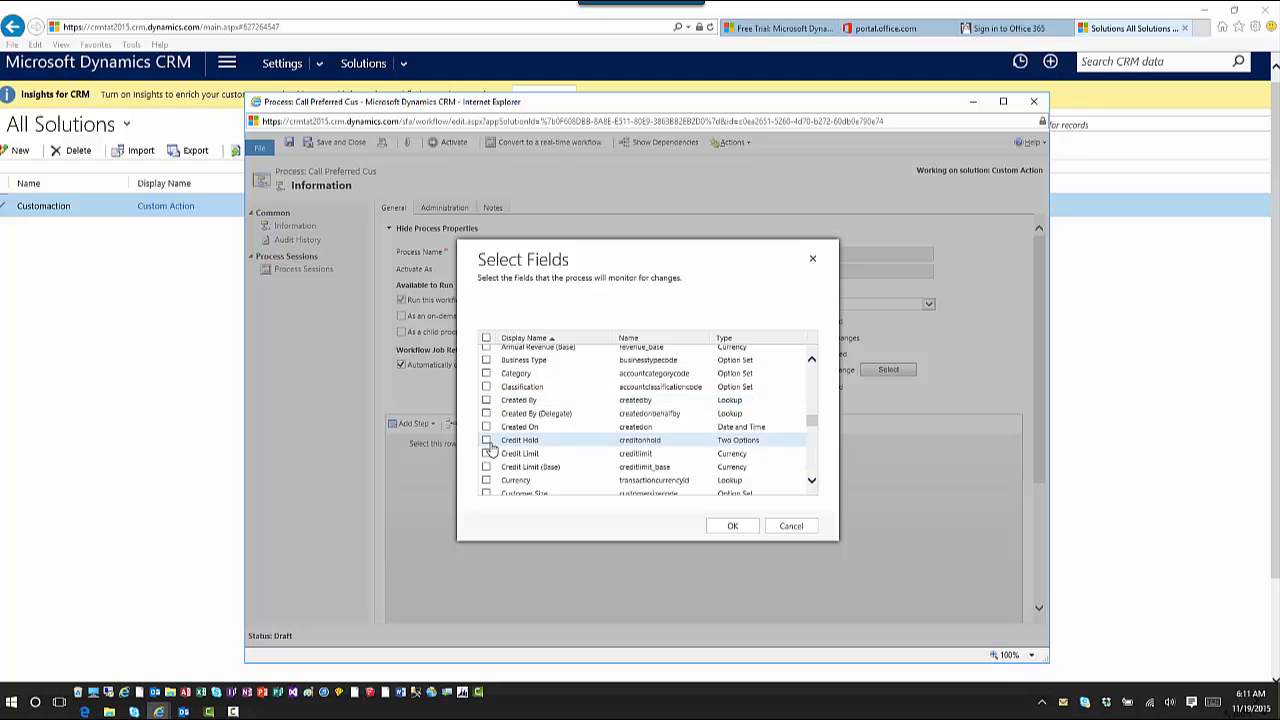
click(487, 440)
click(487, 453)
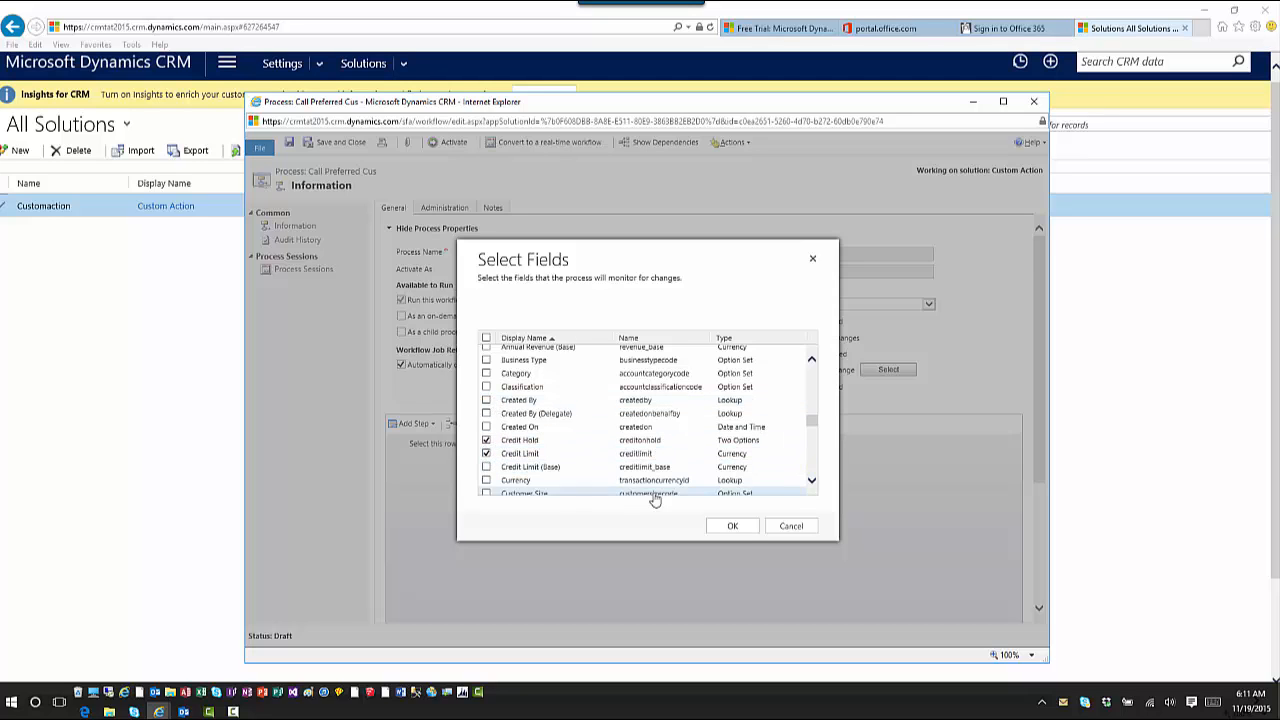
click(732, 526)
scroll(743, 528, down, 1)
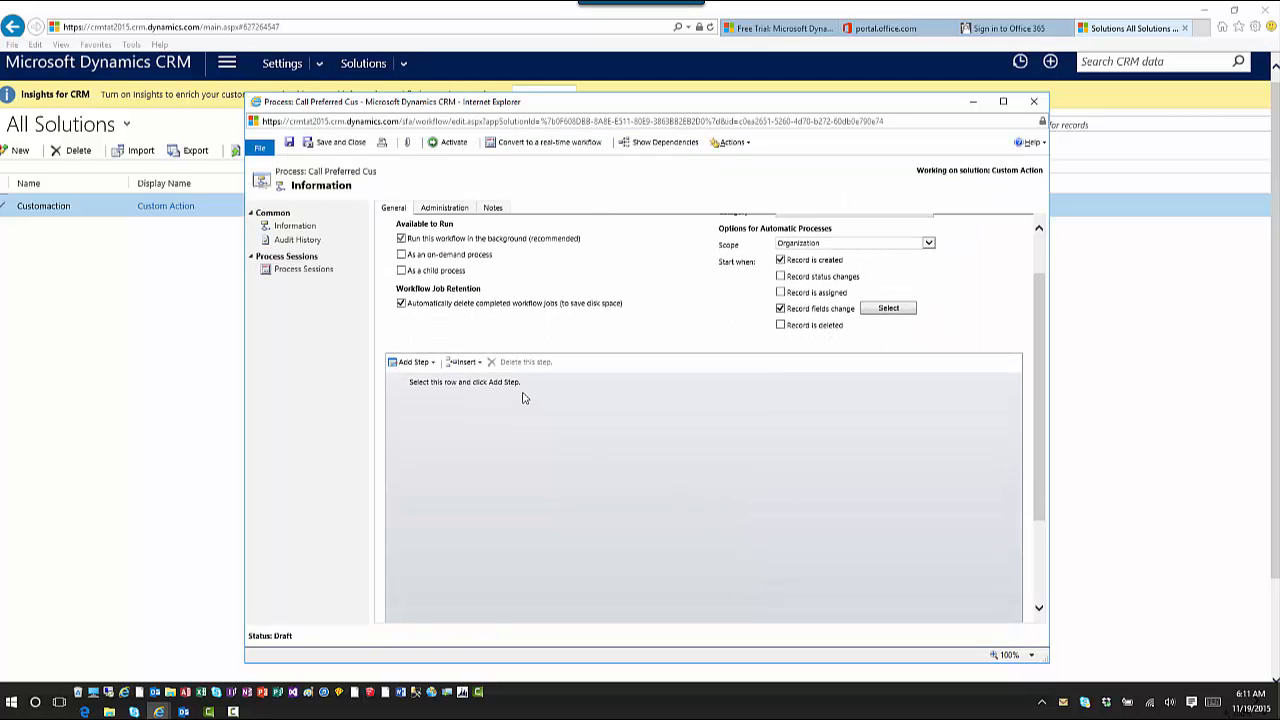
scroll(522, 397, up, 1)
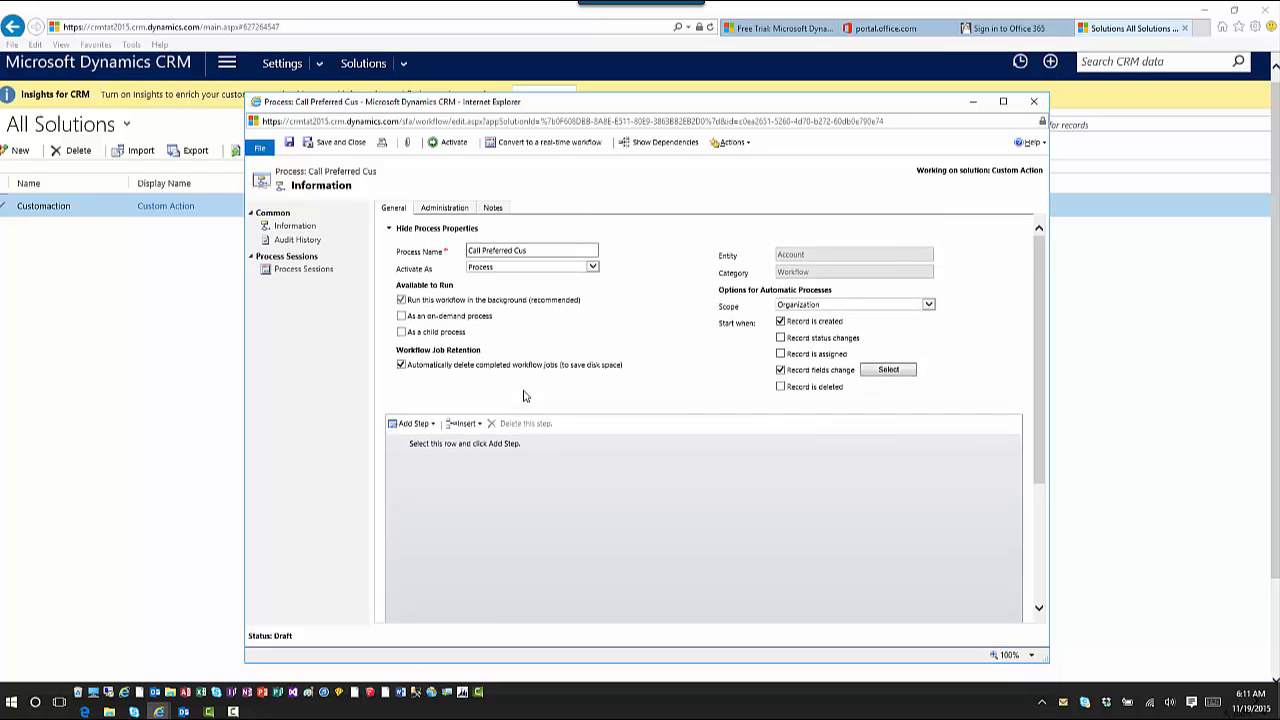
scroll(523, 396, down, 1)
scroll(523, 395, up, 1)
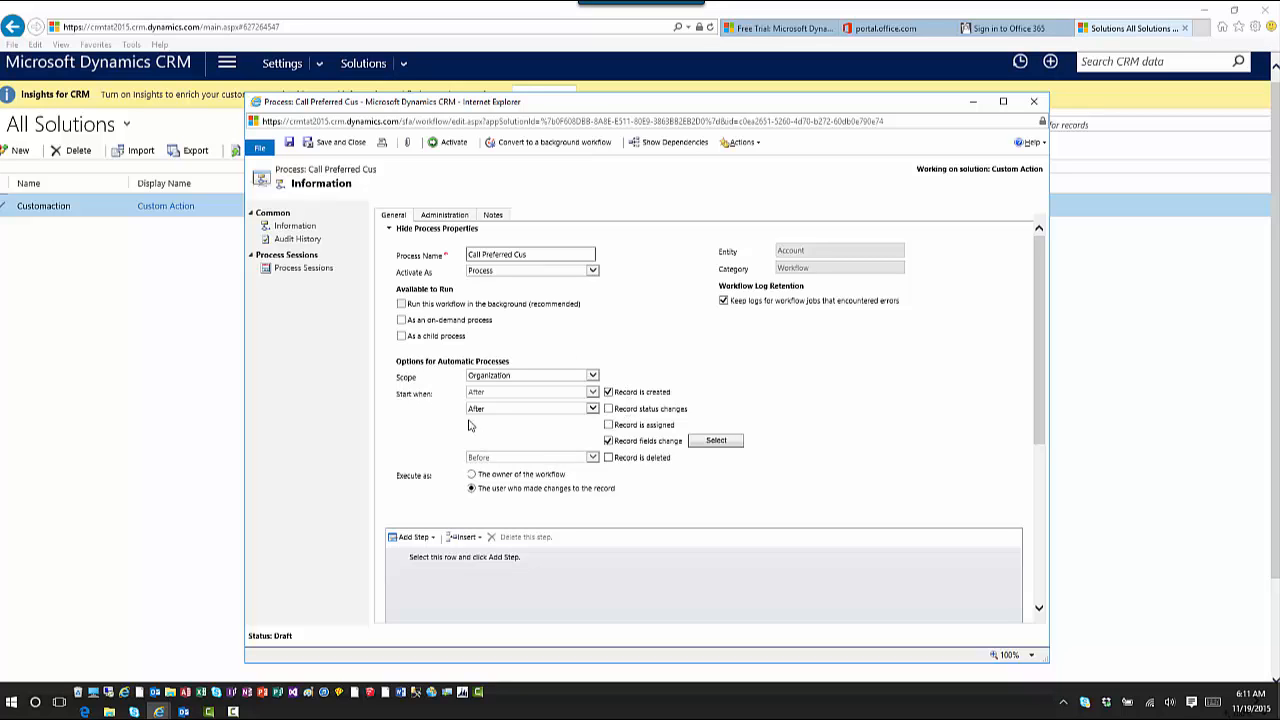
Make the workflow available as an on-demand process too, and bring up the Add Step options
click(403, 321)
scroll(437, 546, down, 1)
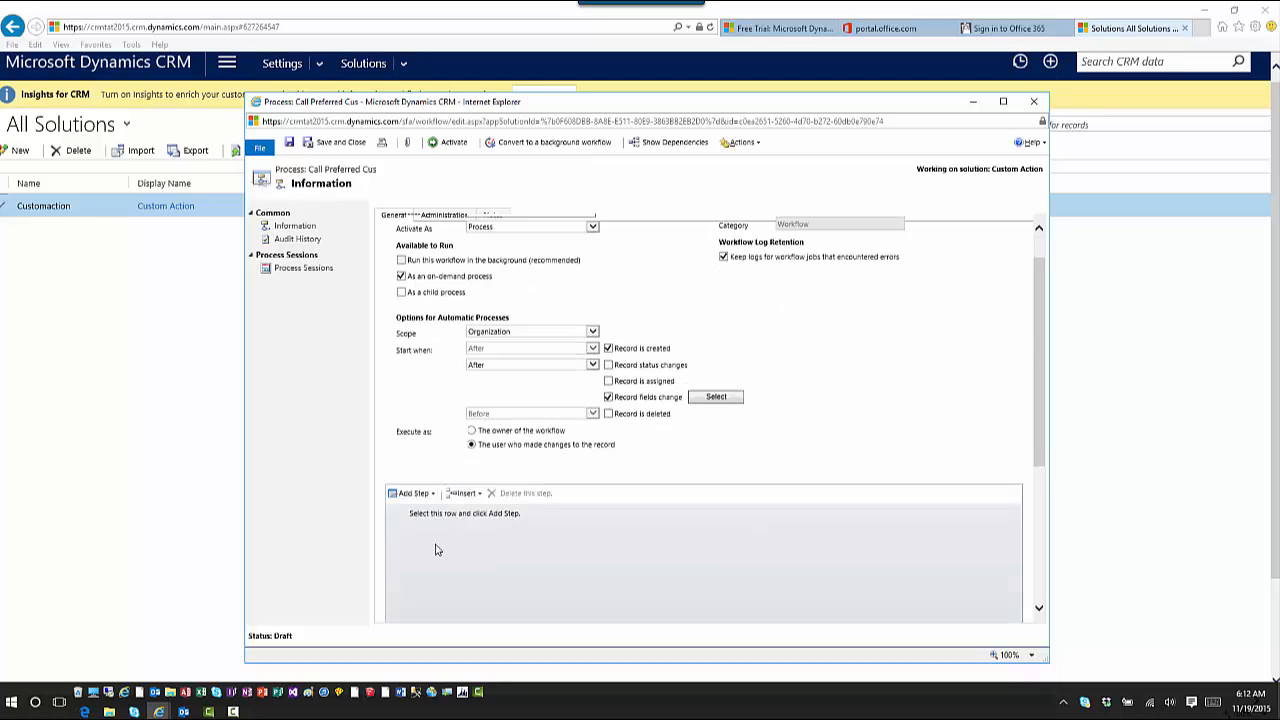
click(434, 477)
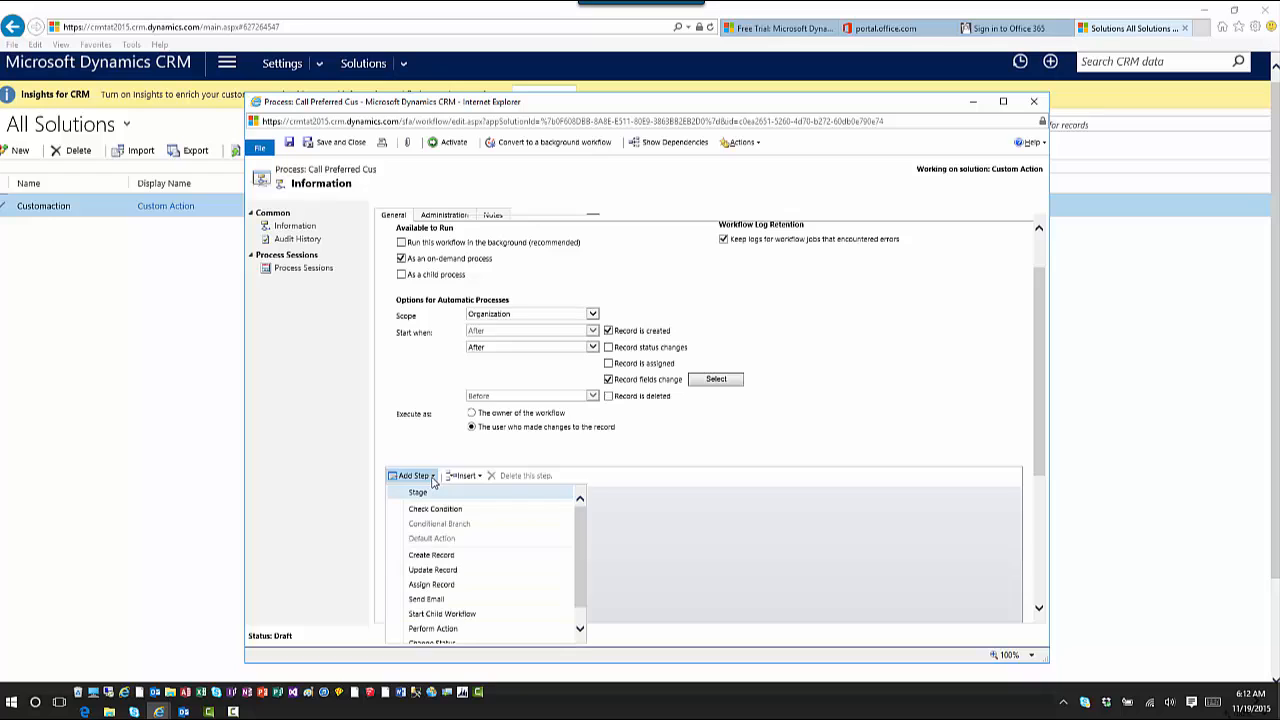
Add a Perform Action step for PreferredCustomer and open its input properties
click(494, 630)
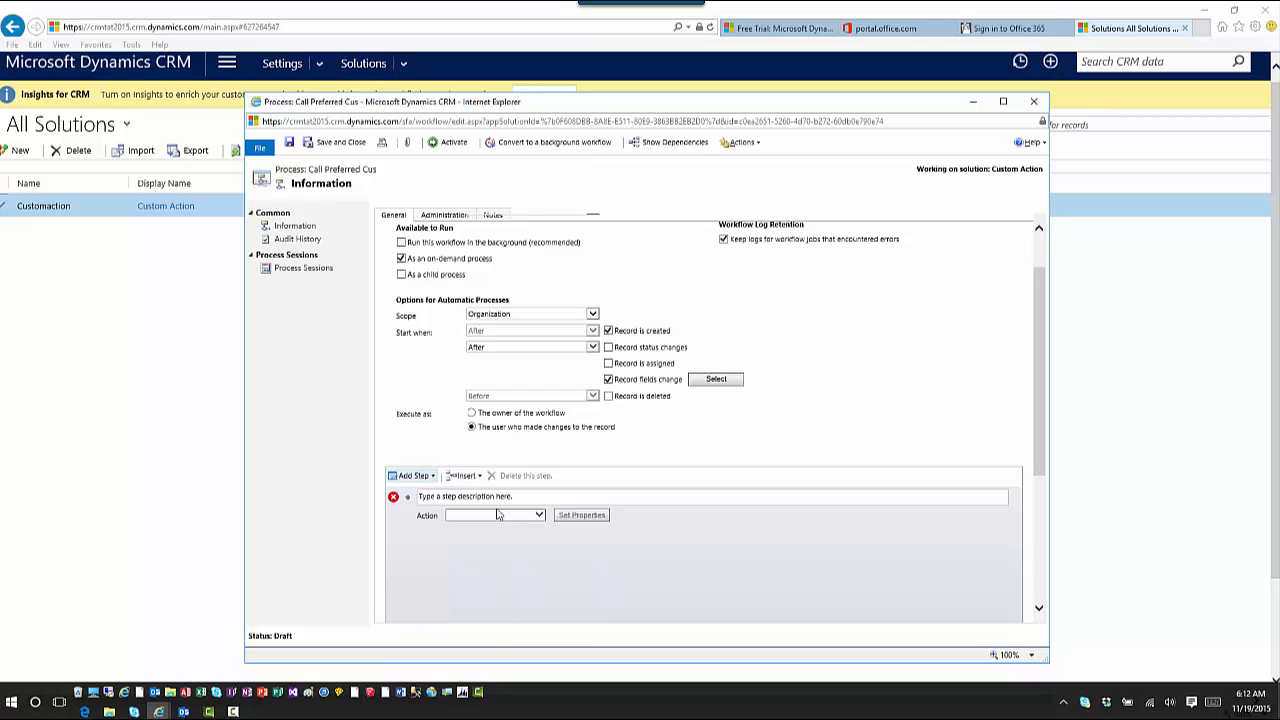
click(505, 517)
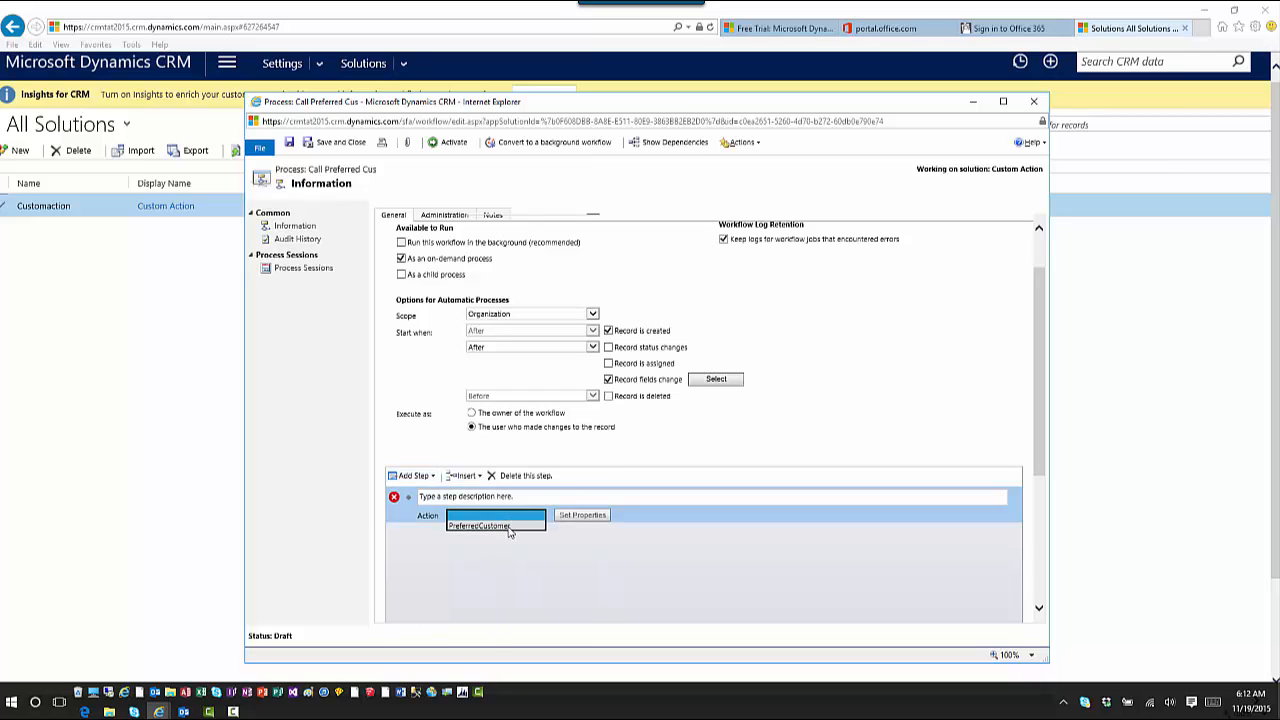
click(503, 528)
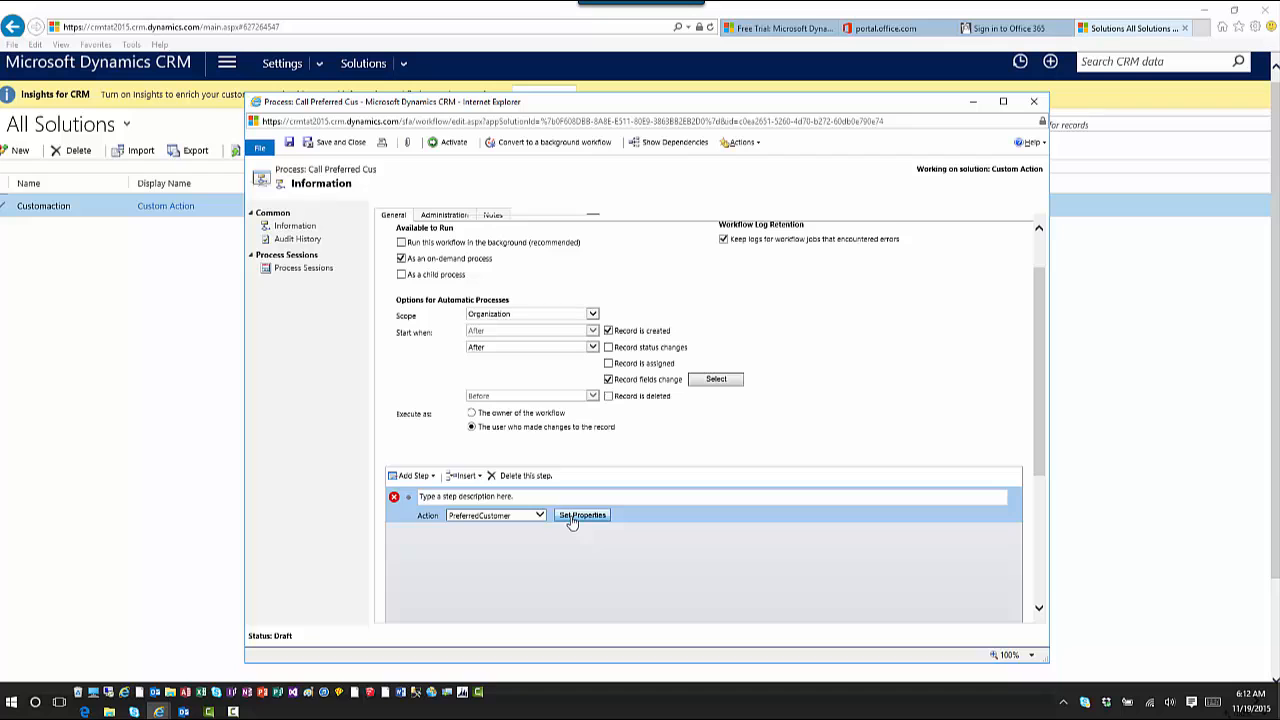
click(580, 516)
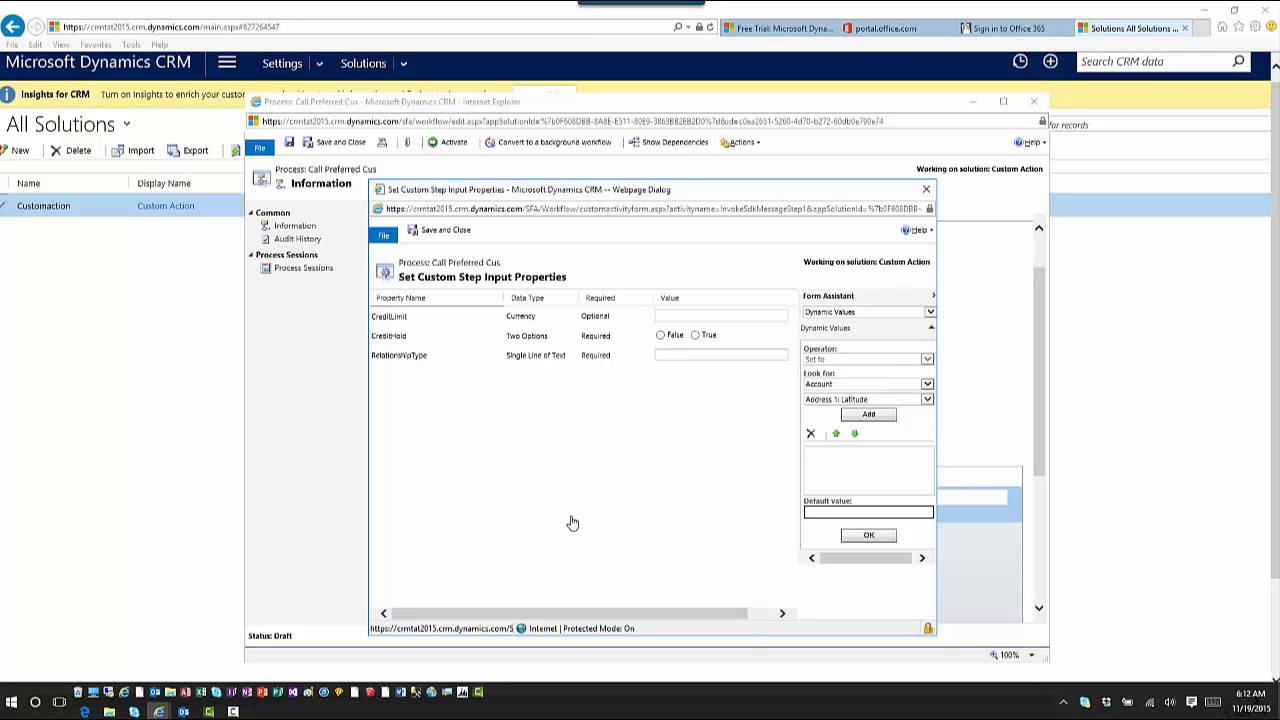
Map the CreditLimit and CreditHold inputs to the Account's Credit Limit and Credit Hold fields
click(724, 315)
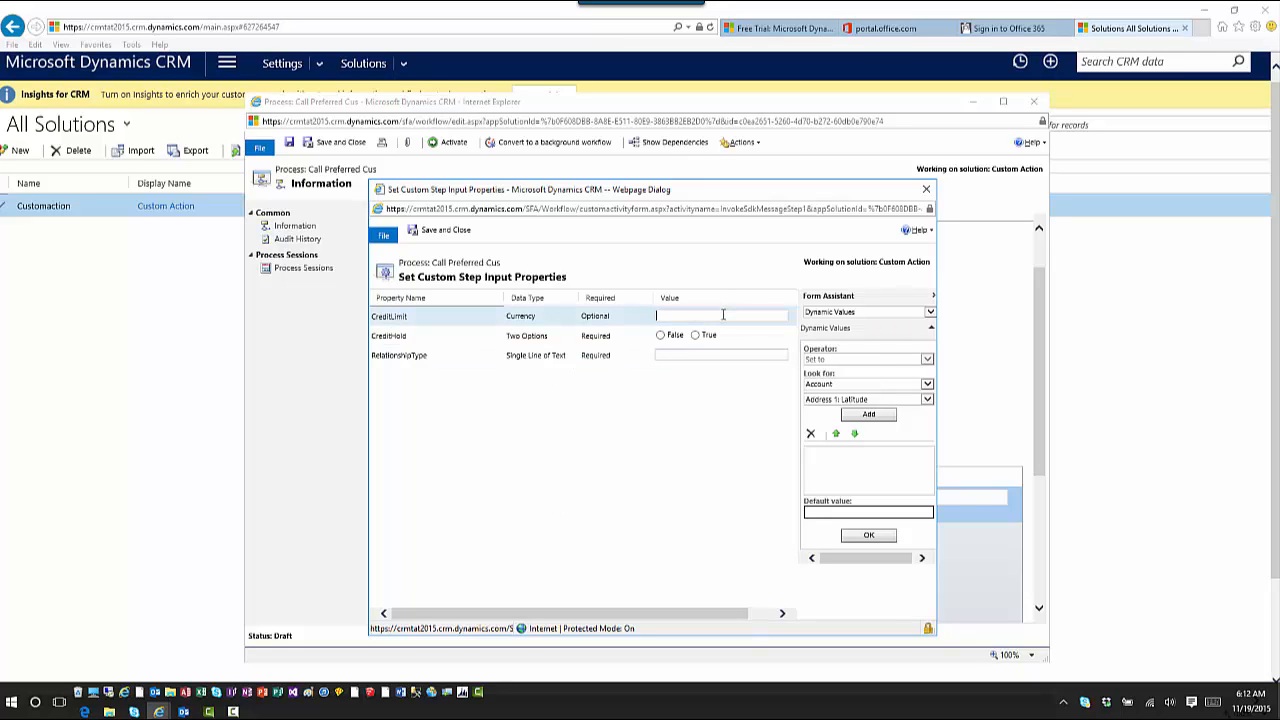
click(927, 400)
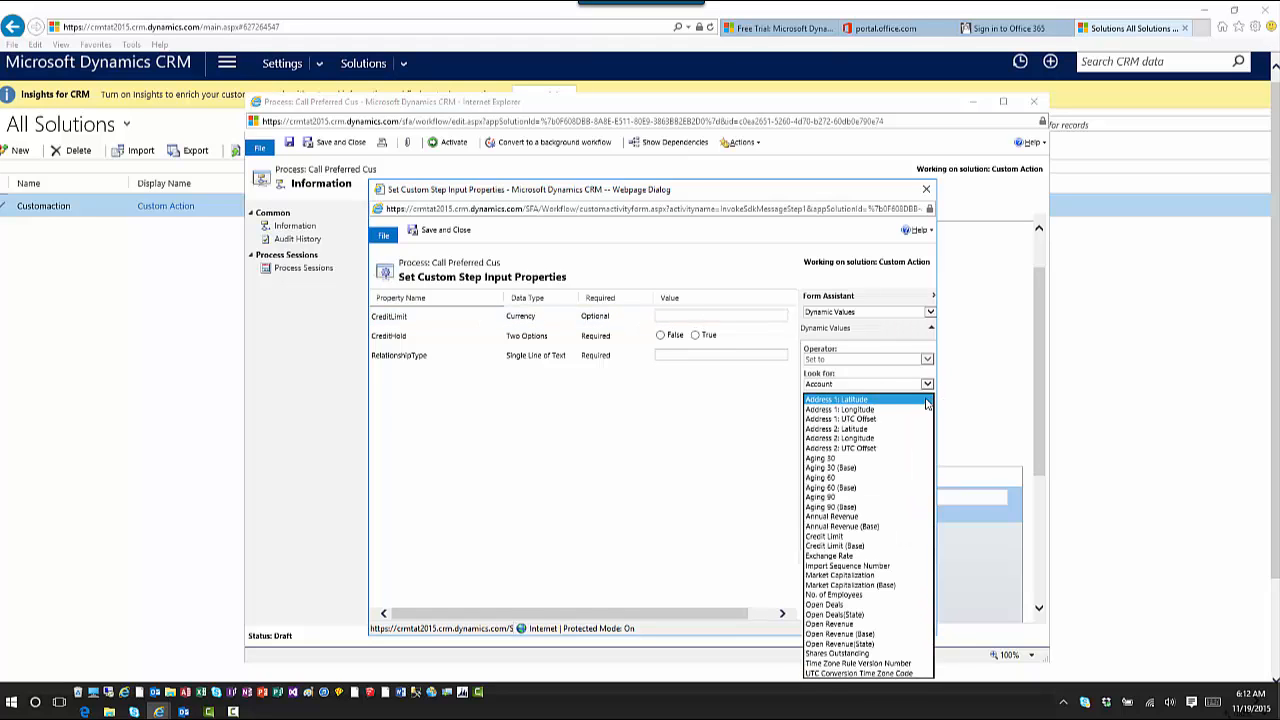
click(876, 537)
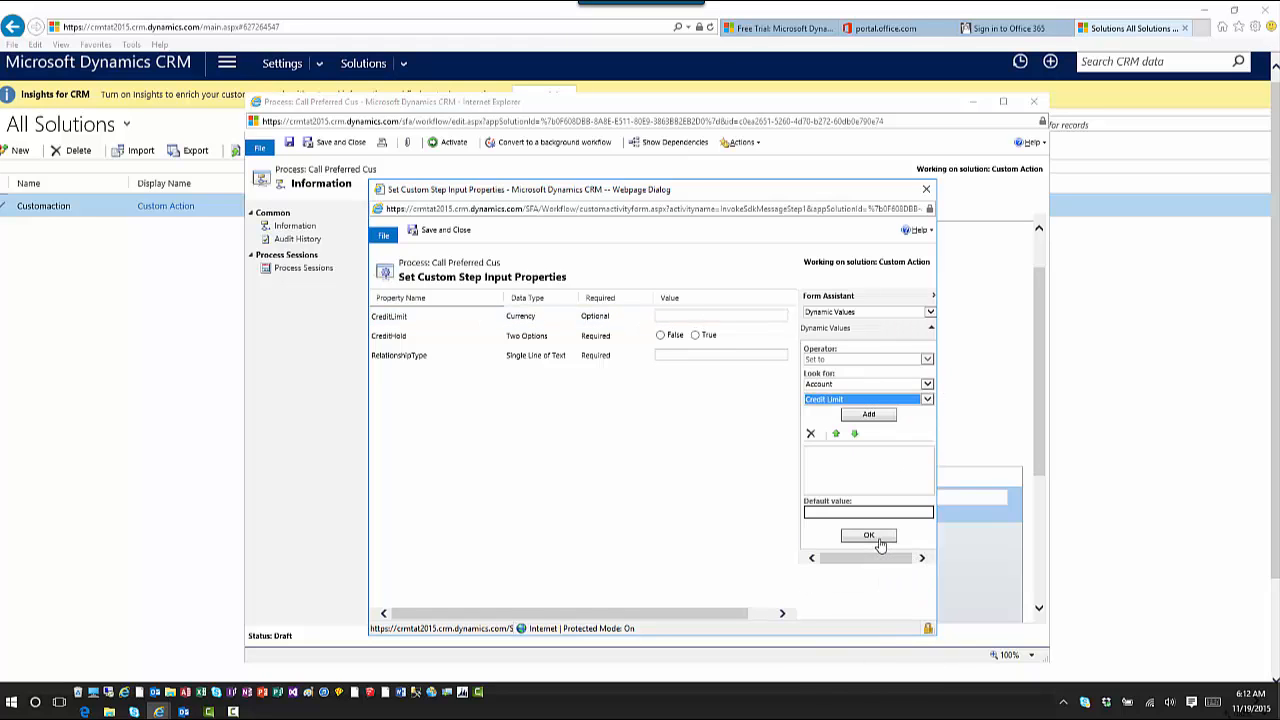
click(889, 420)
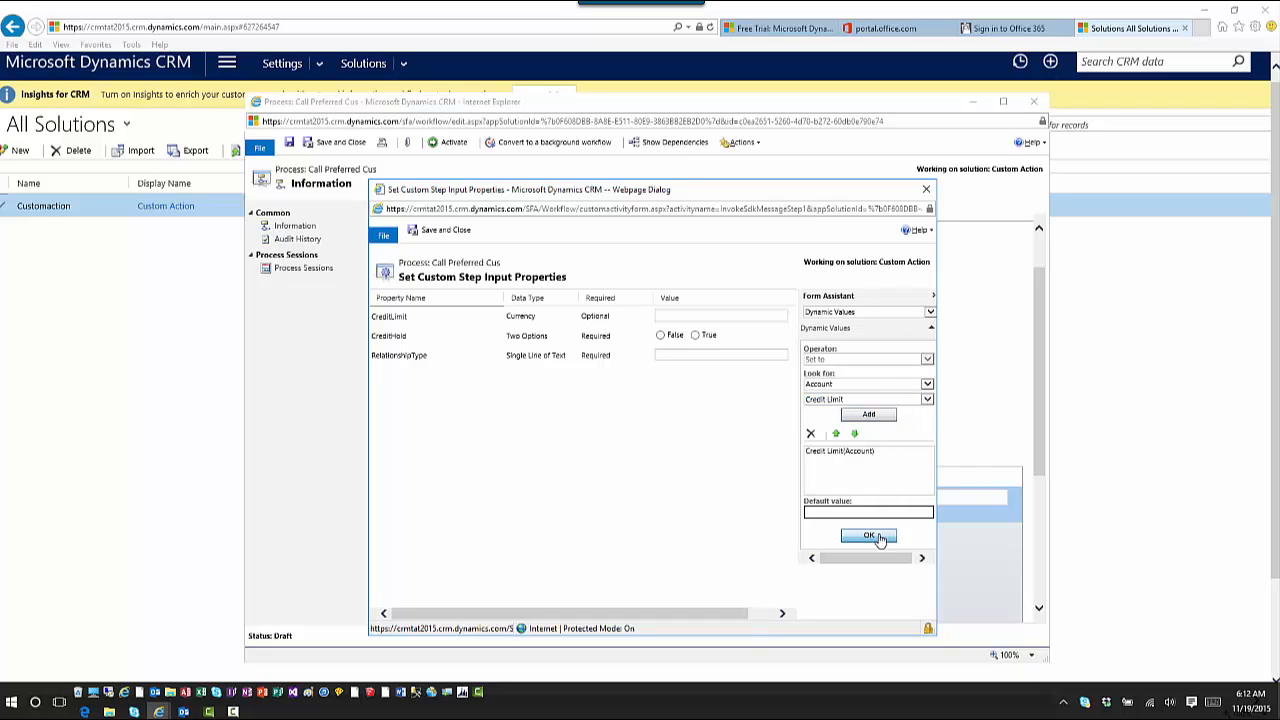
click(869, 535)
click(695, 335)
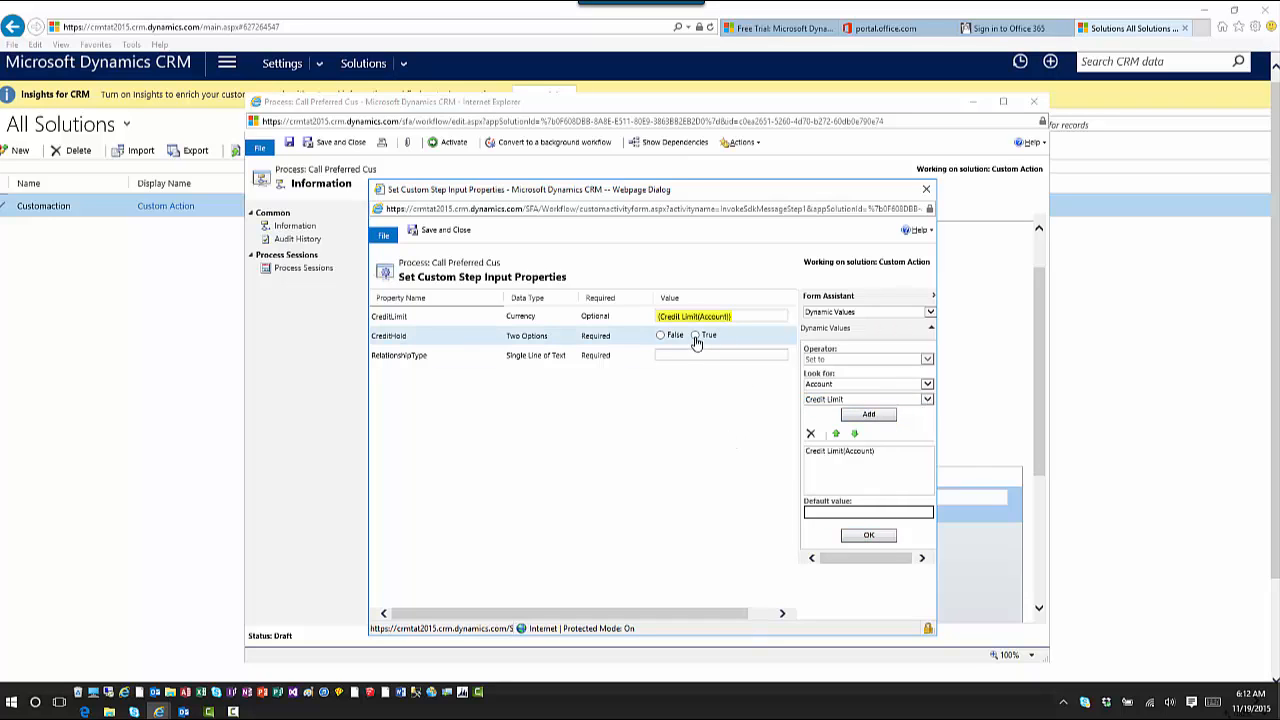
click(882, 420)
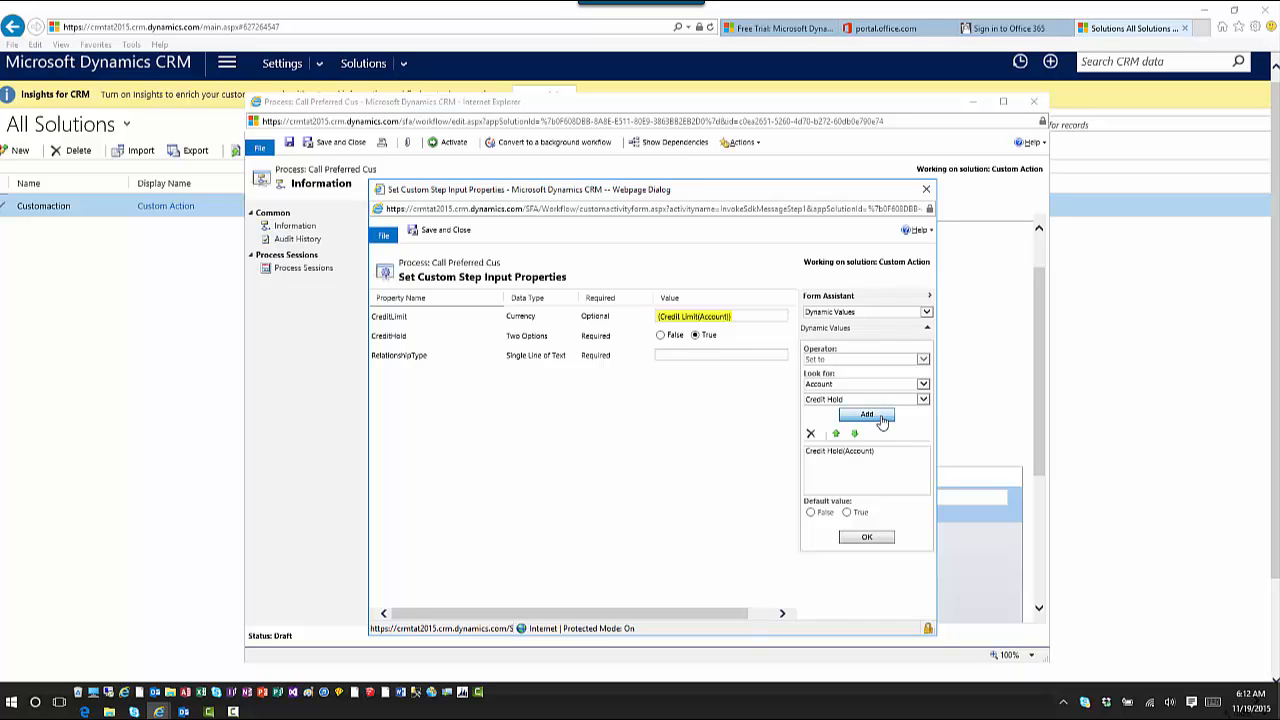
click(866, 537)
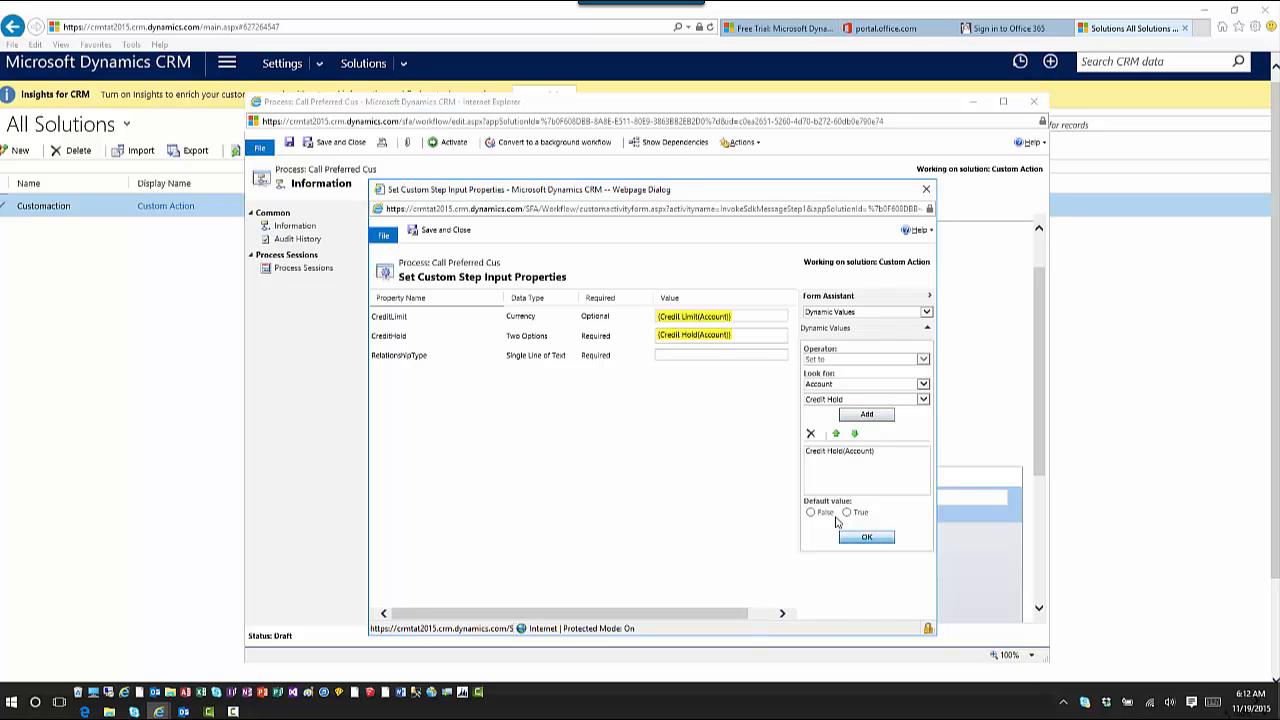
Map the RelationshipType input to the Account's Relationship Type field
click(694, 355)
click(897, 400)
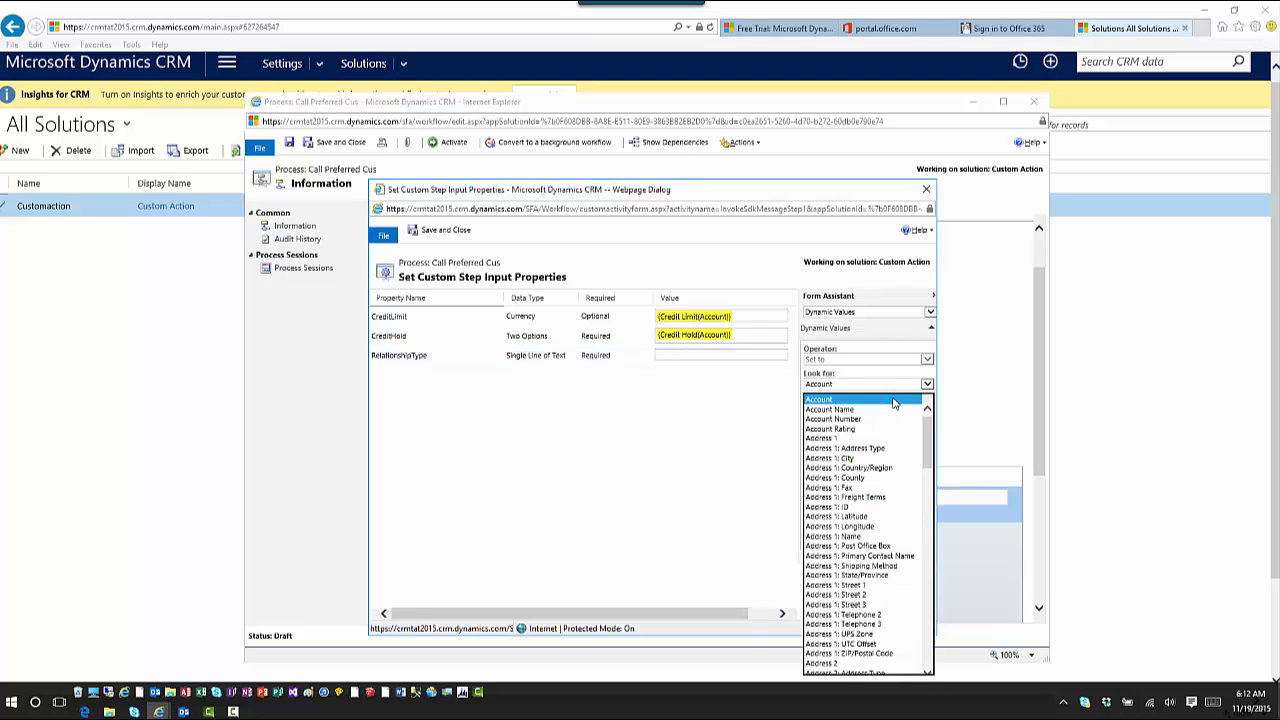
scroll(895, 403, down, 10)
scroll(886, 566, down, 3)
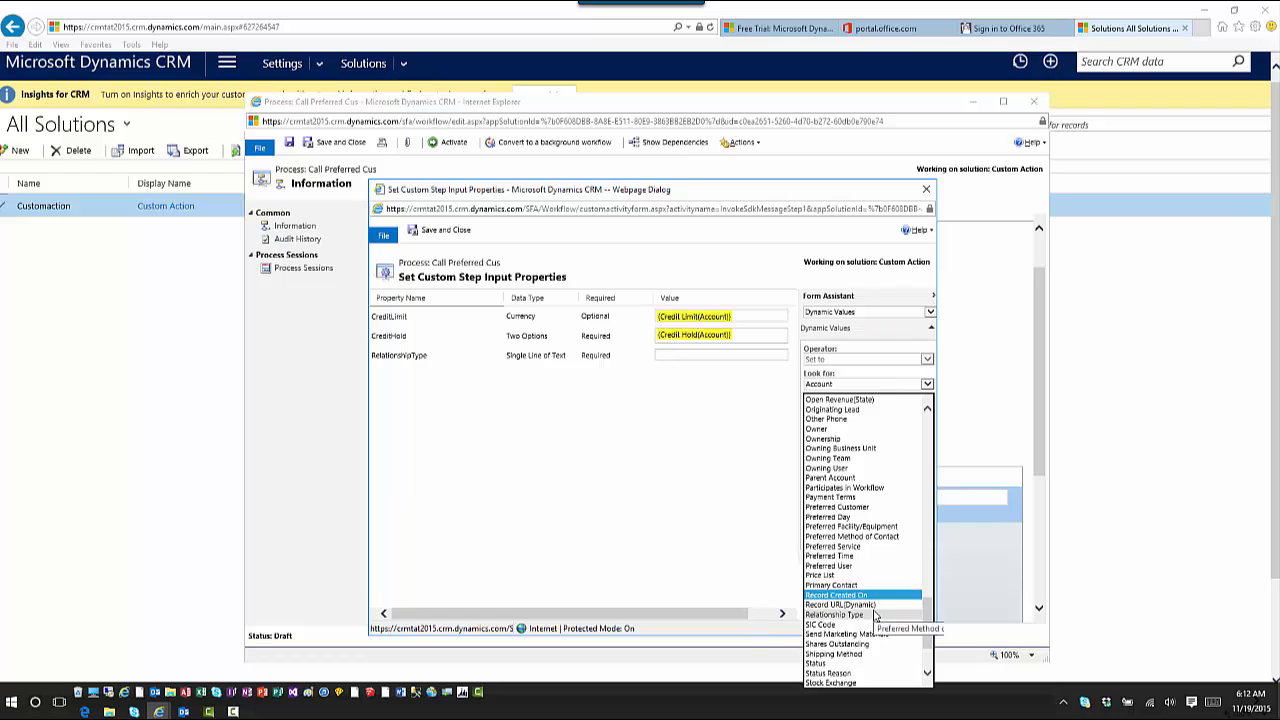
click(872, 614)
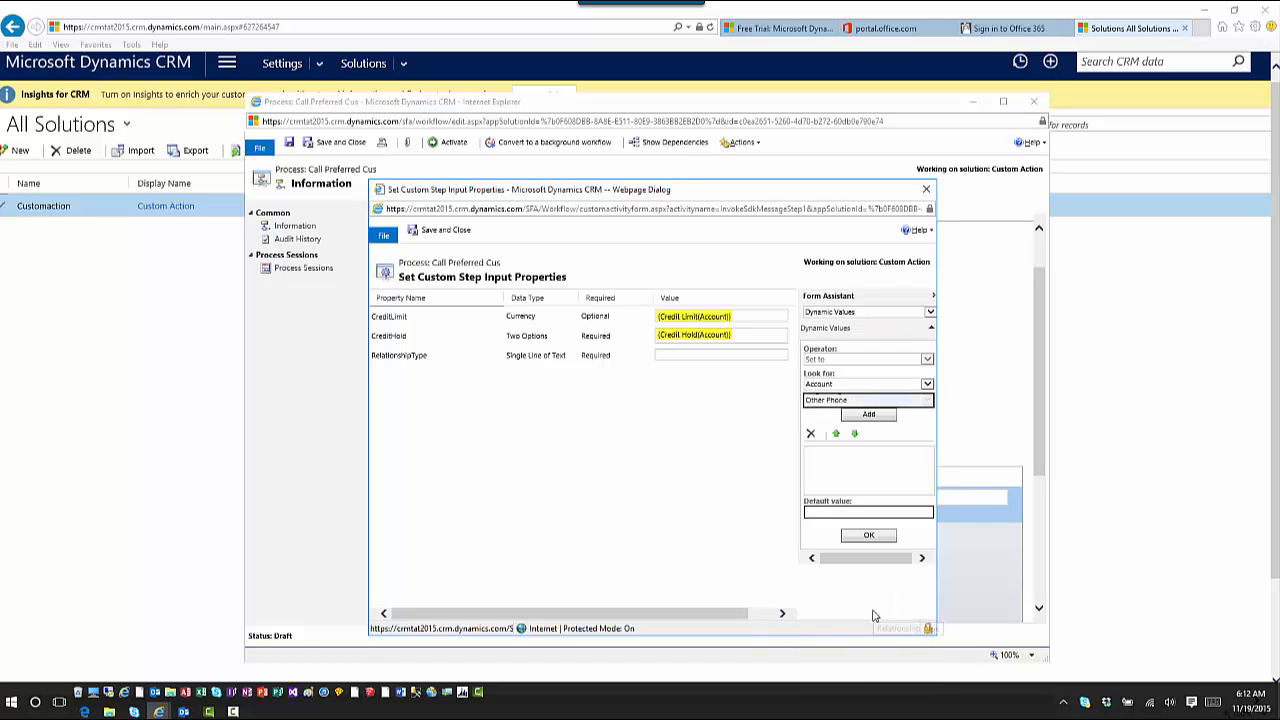
click(869, 416)
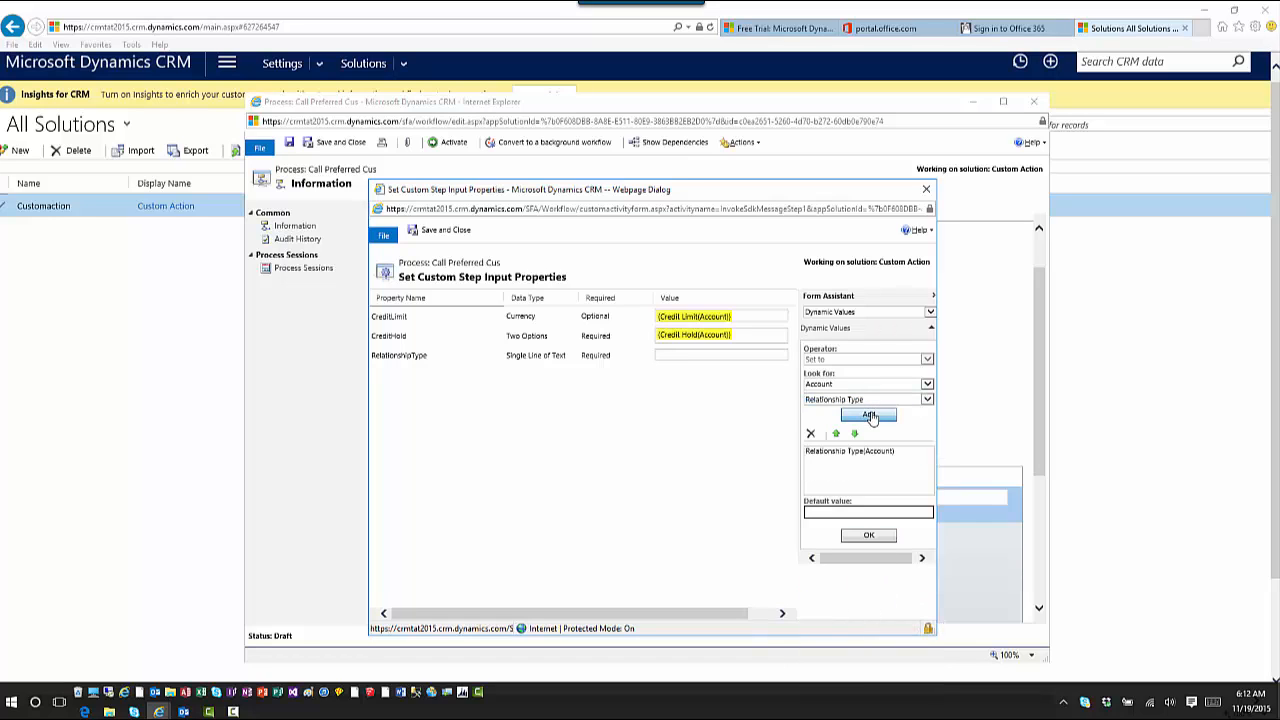
click(869, 537)
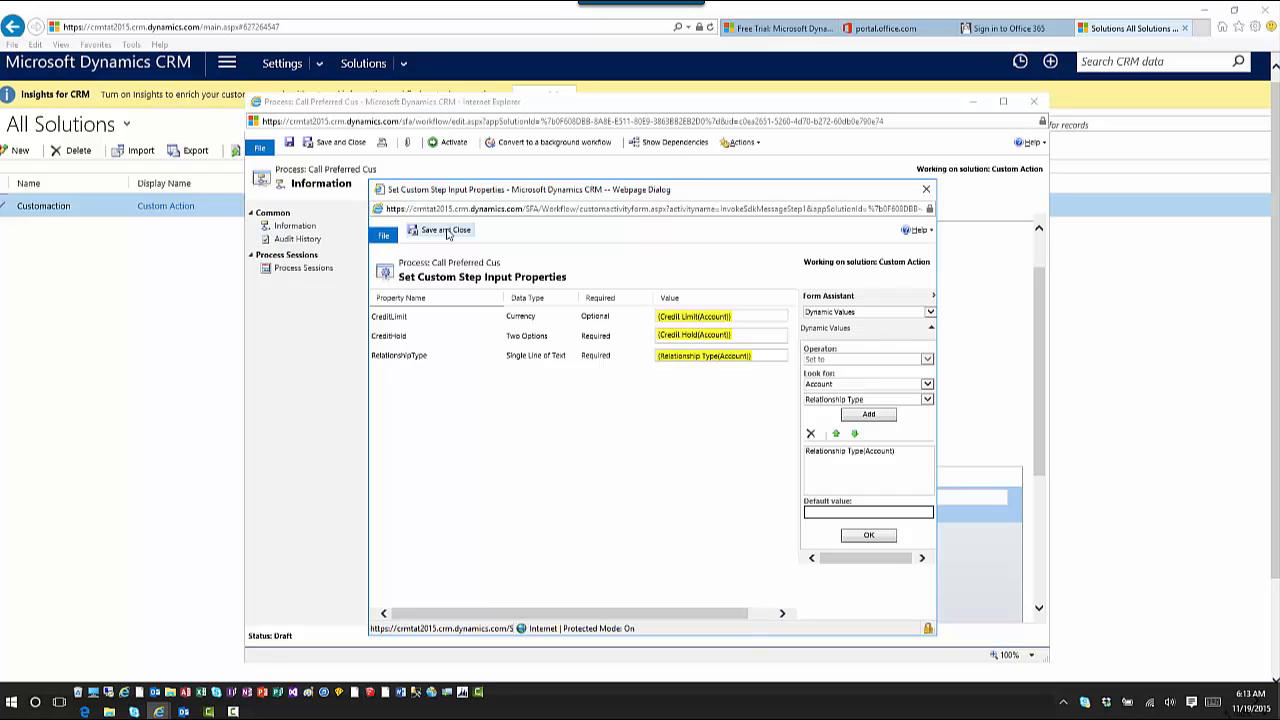
Save the action step, then add an Update Record step for Account and open its properties
click(446, 231)
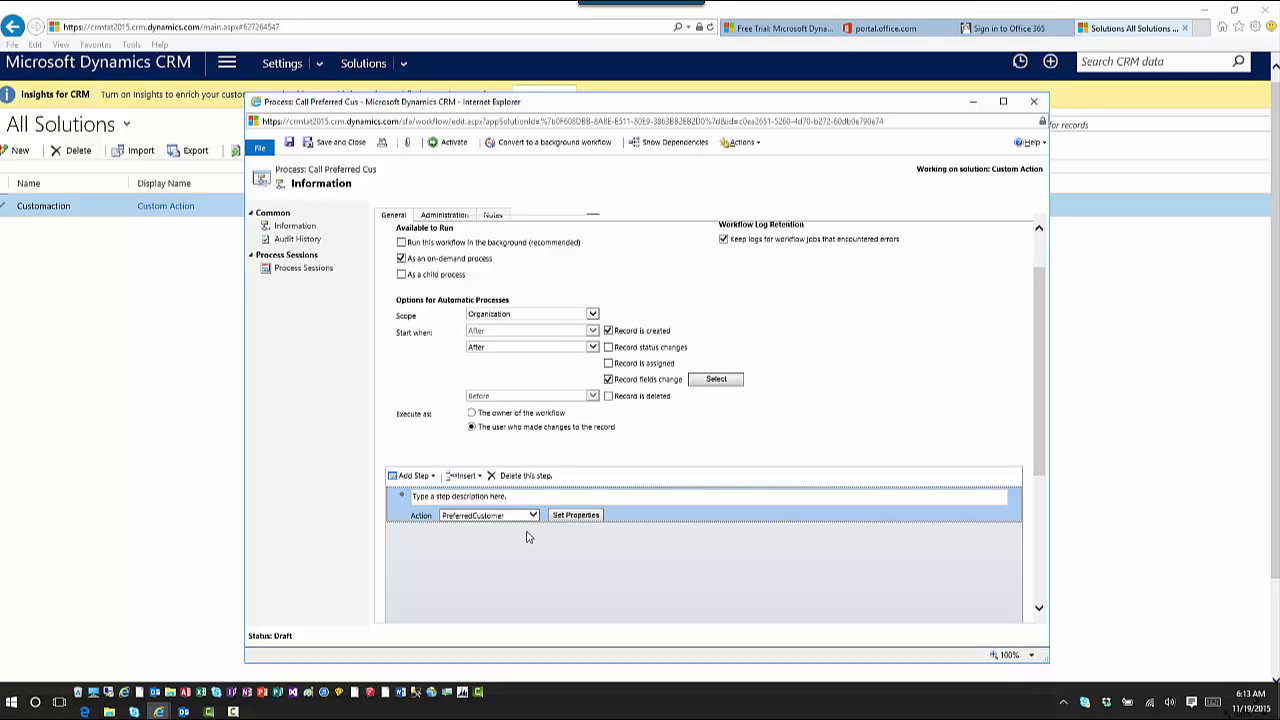
click(433, 477)
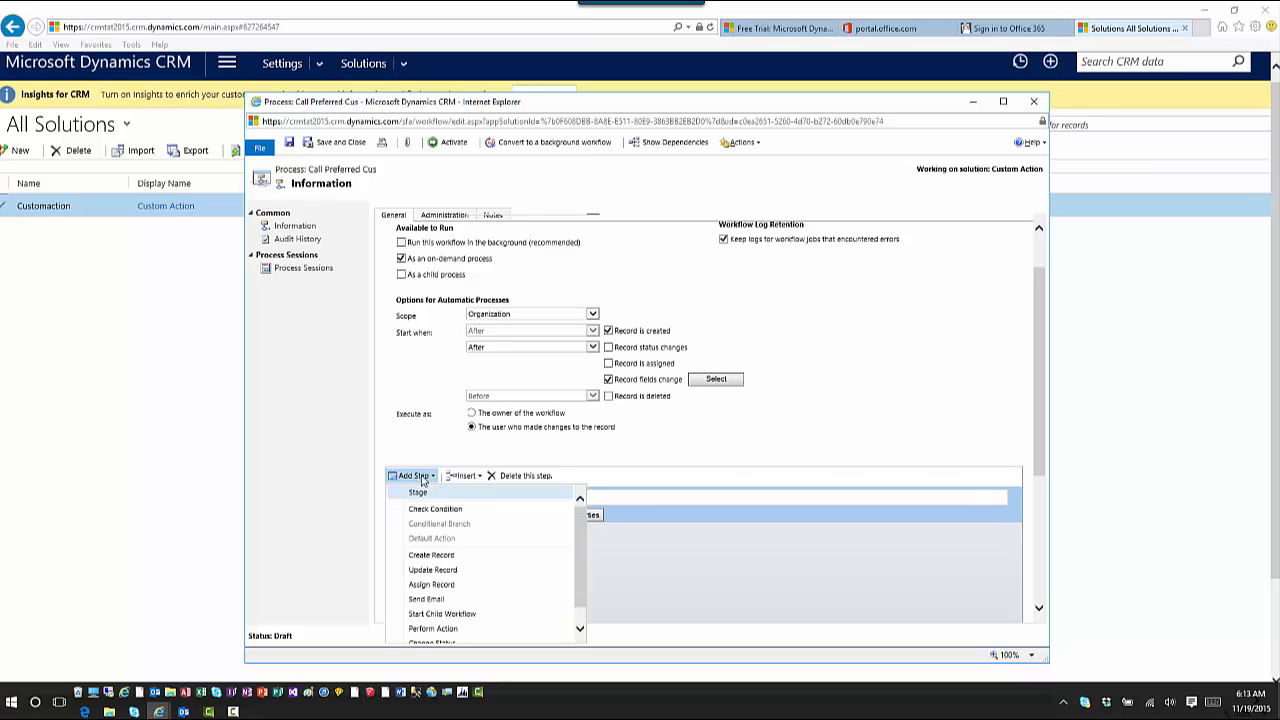
click(432, 572)
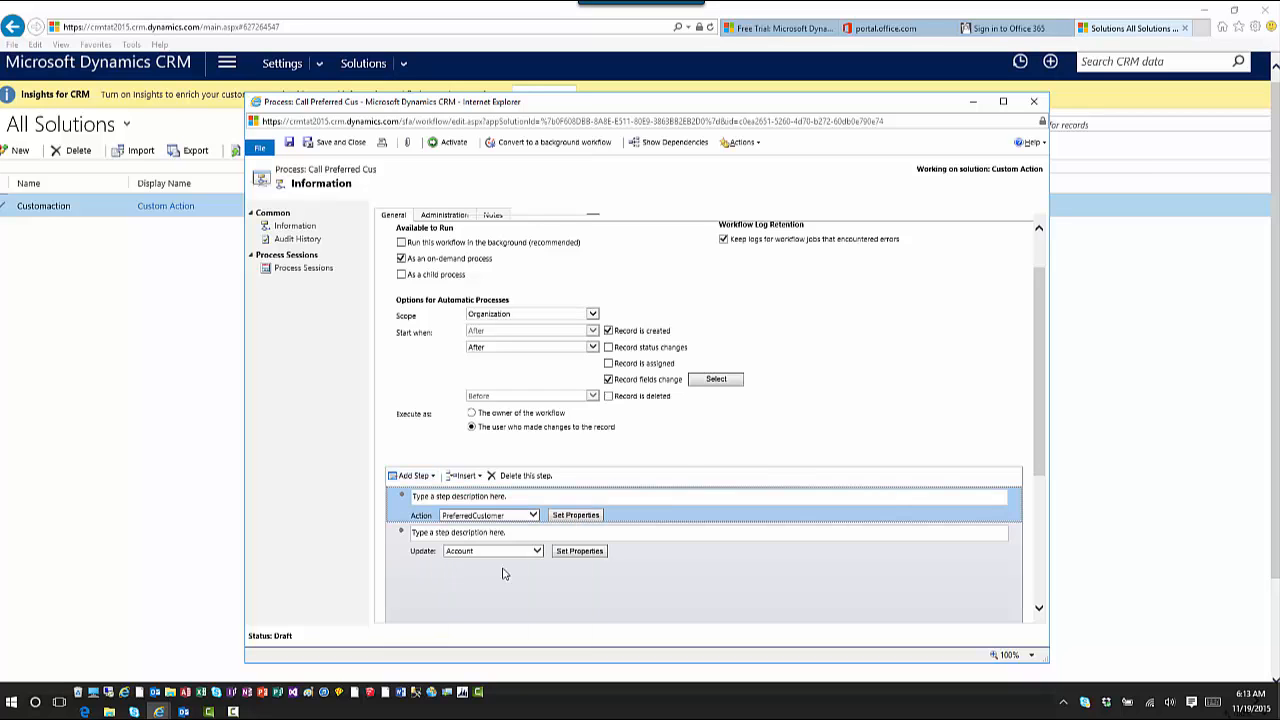
click(579, 554)
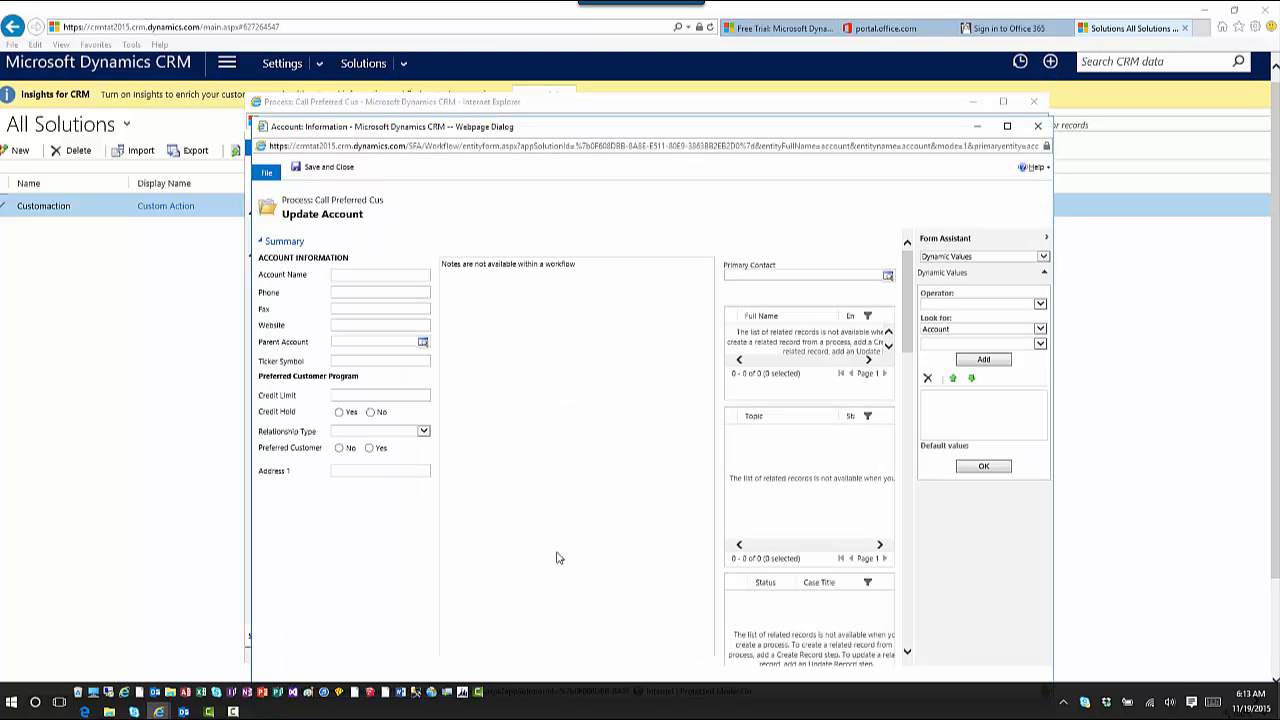
Set Preferred Customer to the PreferredCustomer output of custact_PreferredCustomer
click(371, 449)
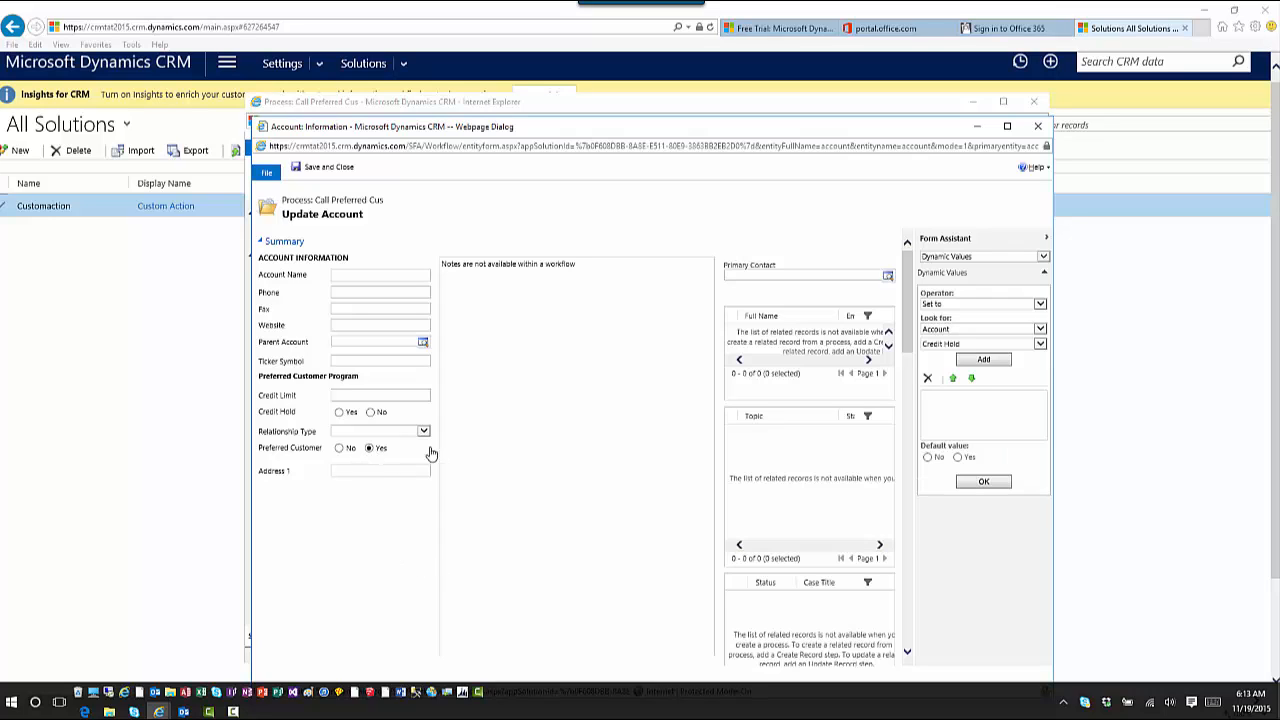
click(1003, 332)
click(966, 535)
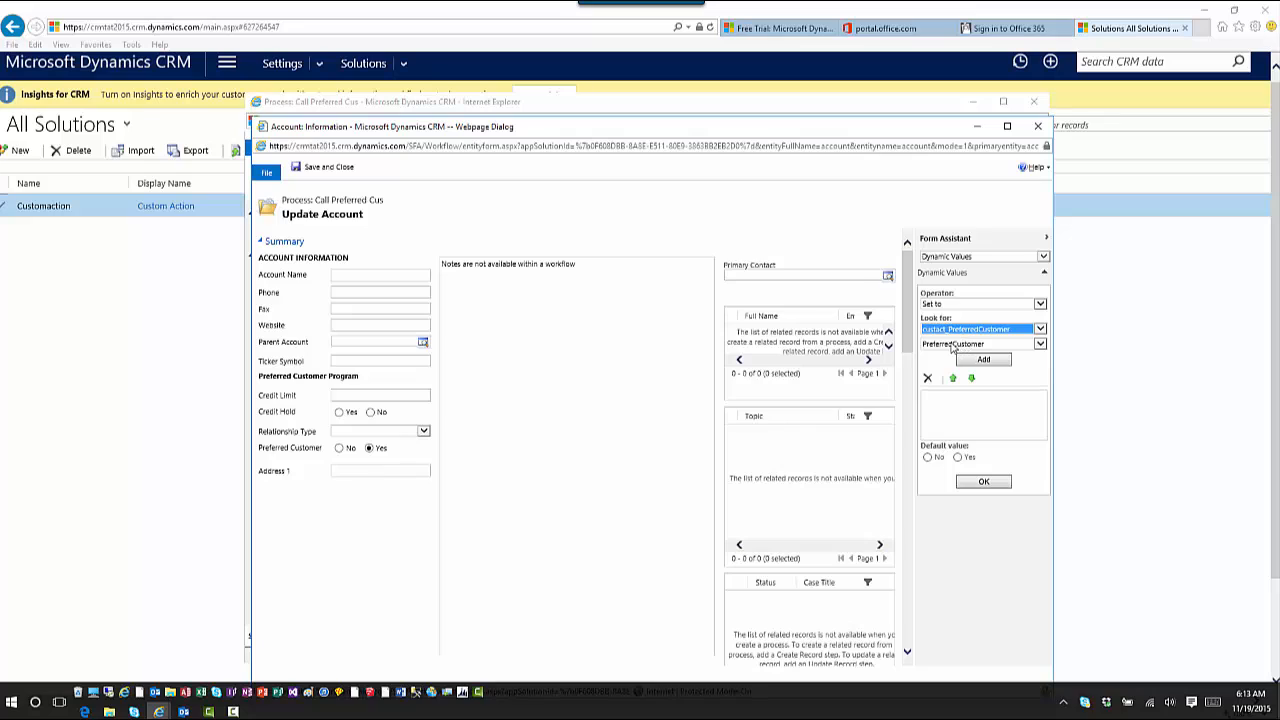
click(953, 345)
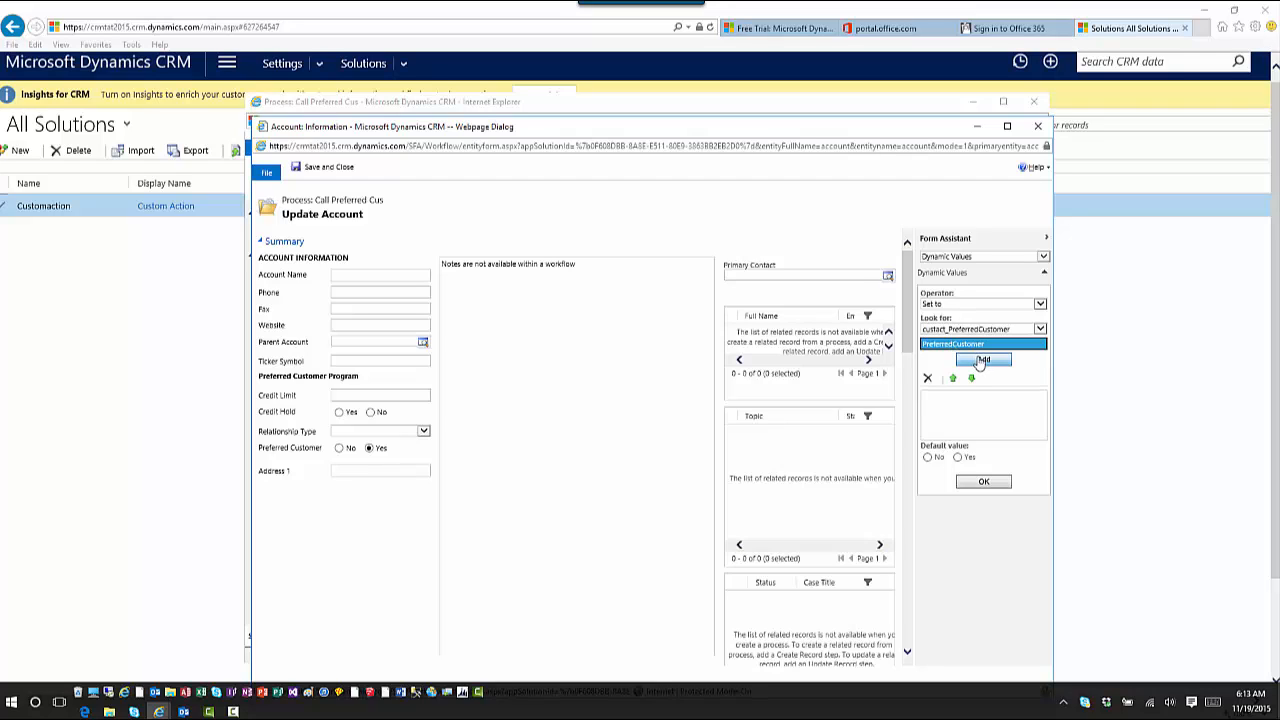
click(982, 362)
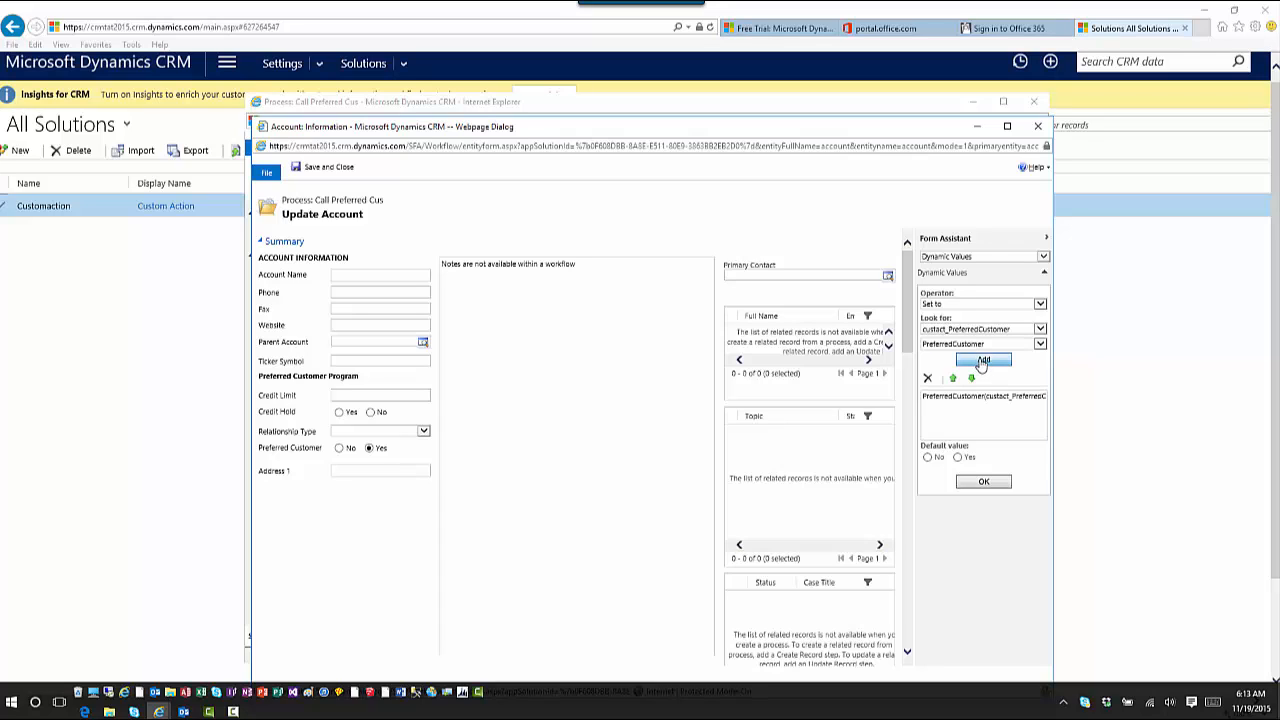
click(977, 484)
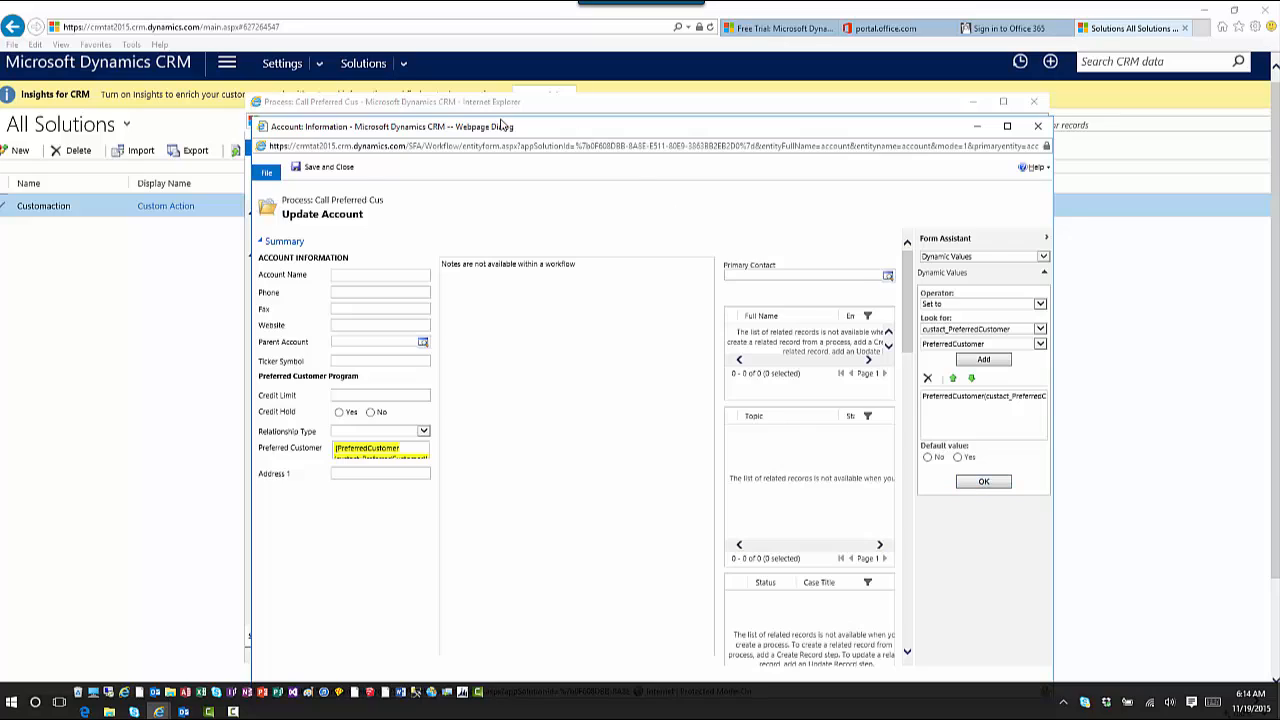
Save the update step, activate the Call Preferred Cus workflow and close it
click(321, 170)
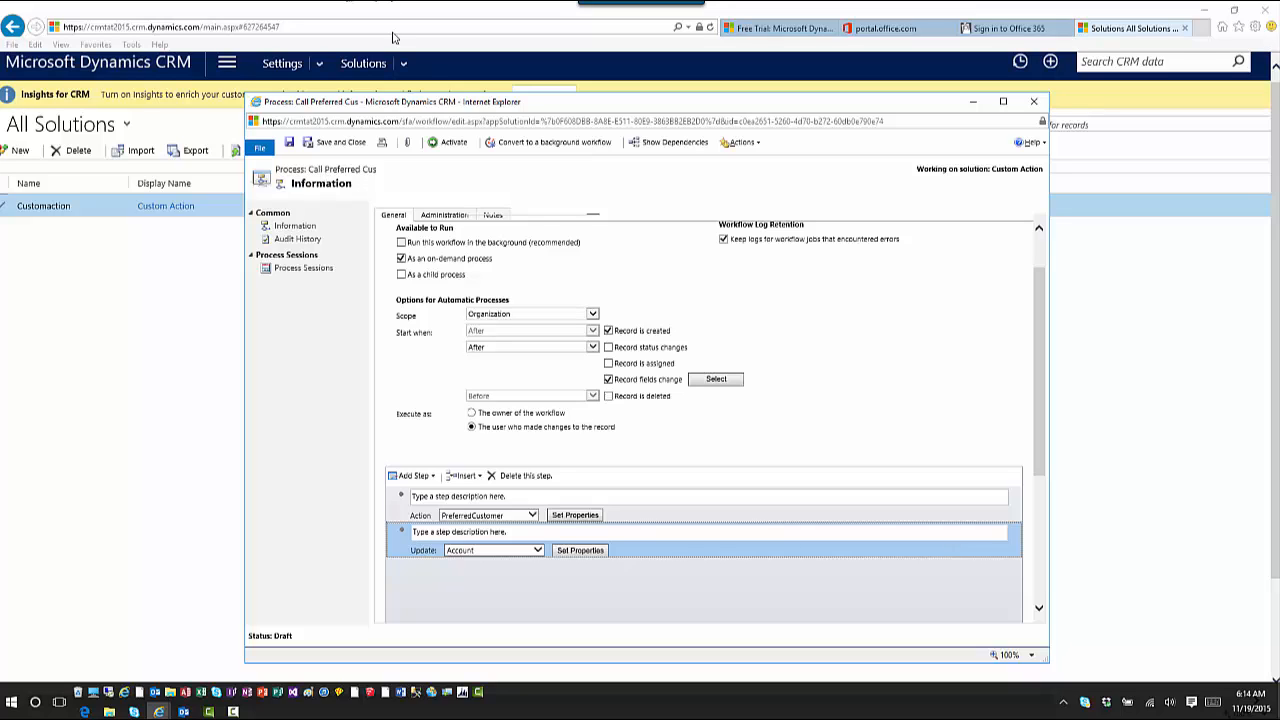
click(446, 143)
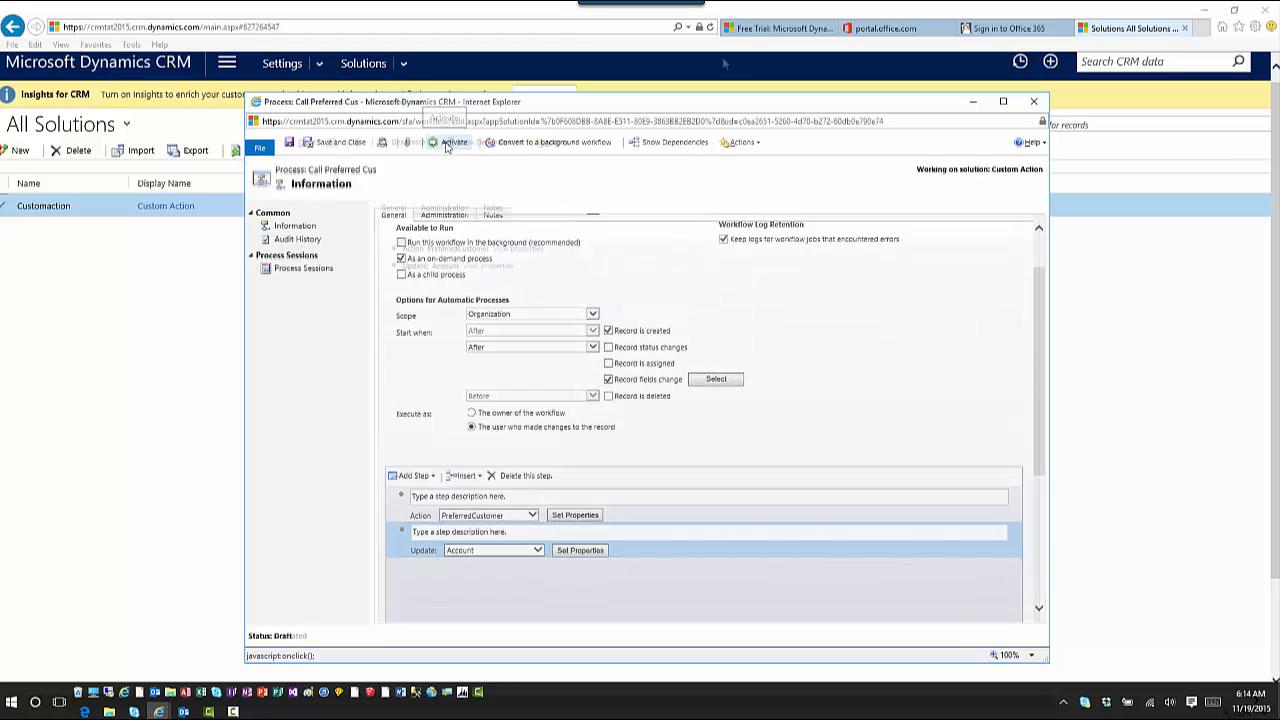
click(1035, 102)
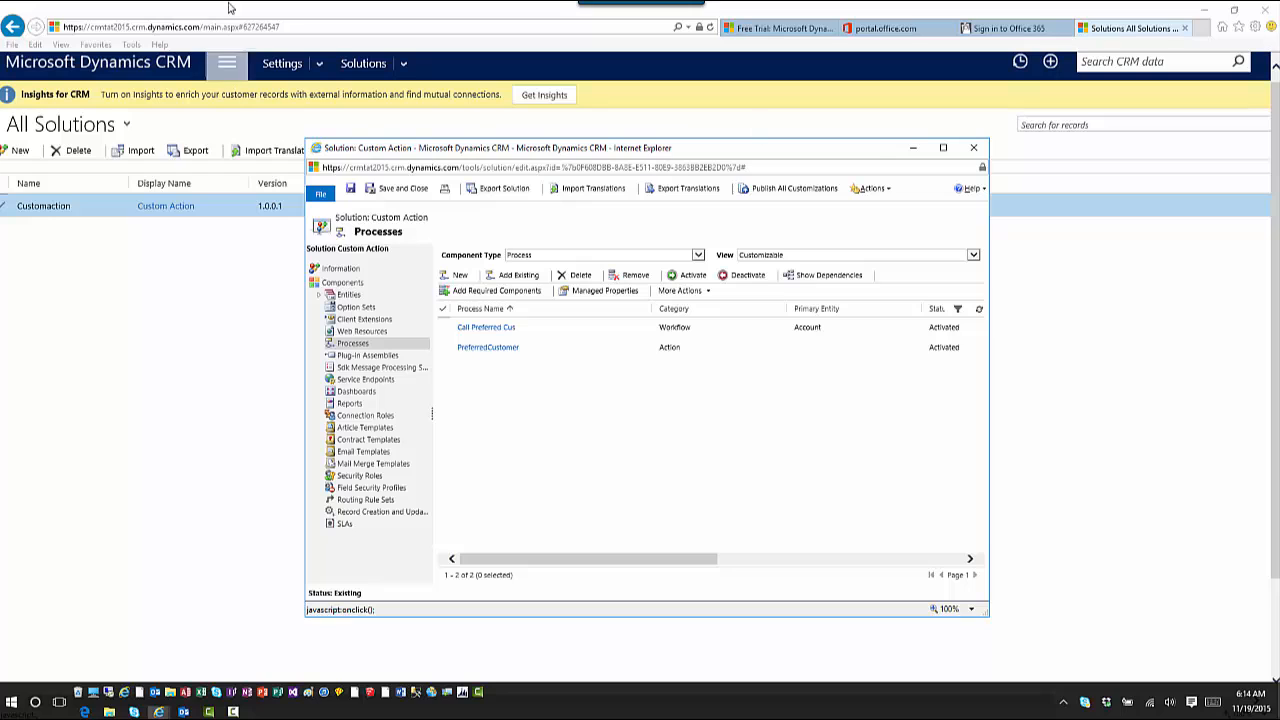
Go to Sales > Accounts to bring up the A. Datum Corporation (sample) record
click(222, 68)
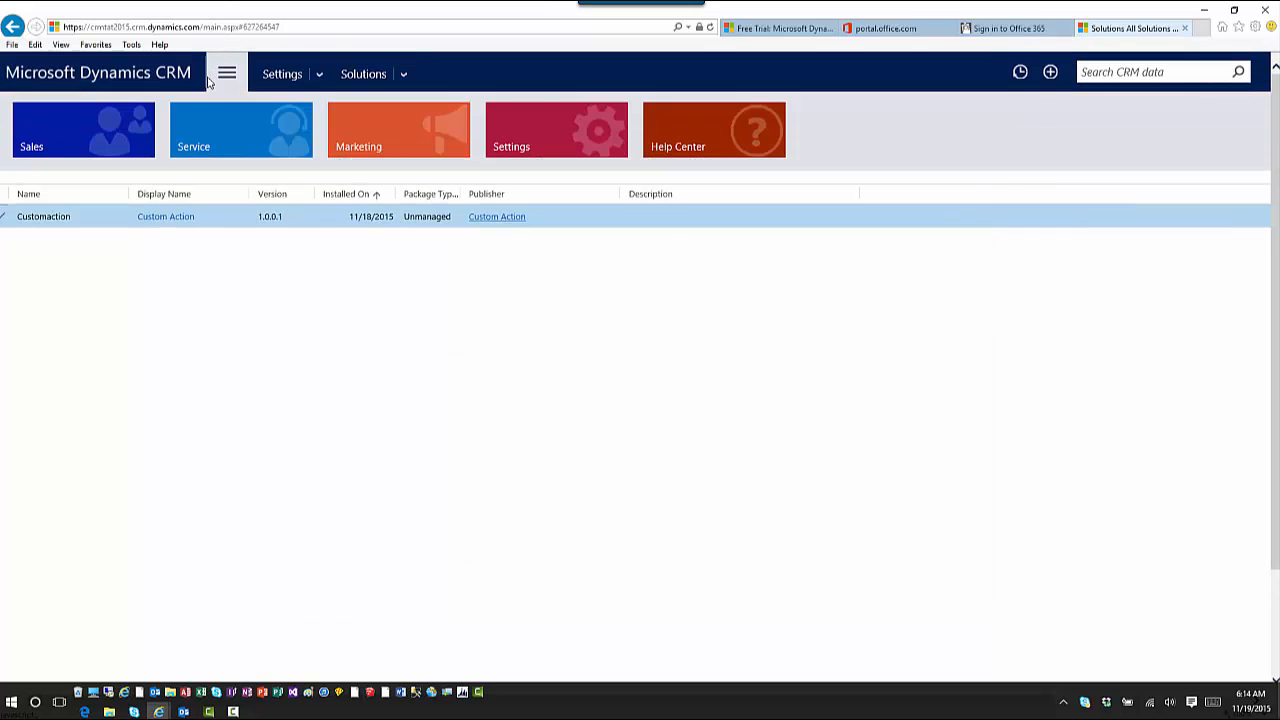
click(84, 118)
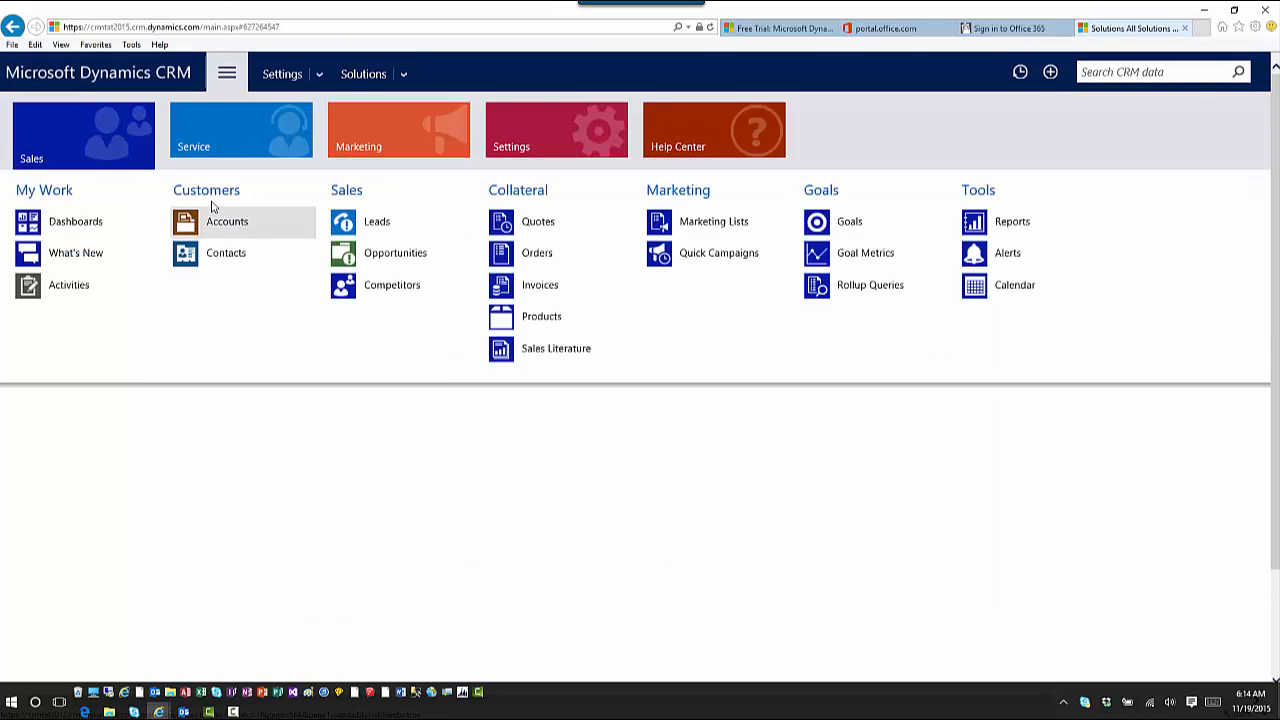
click(257, 236)
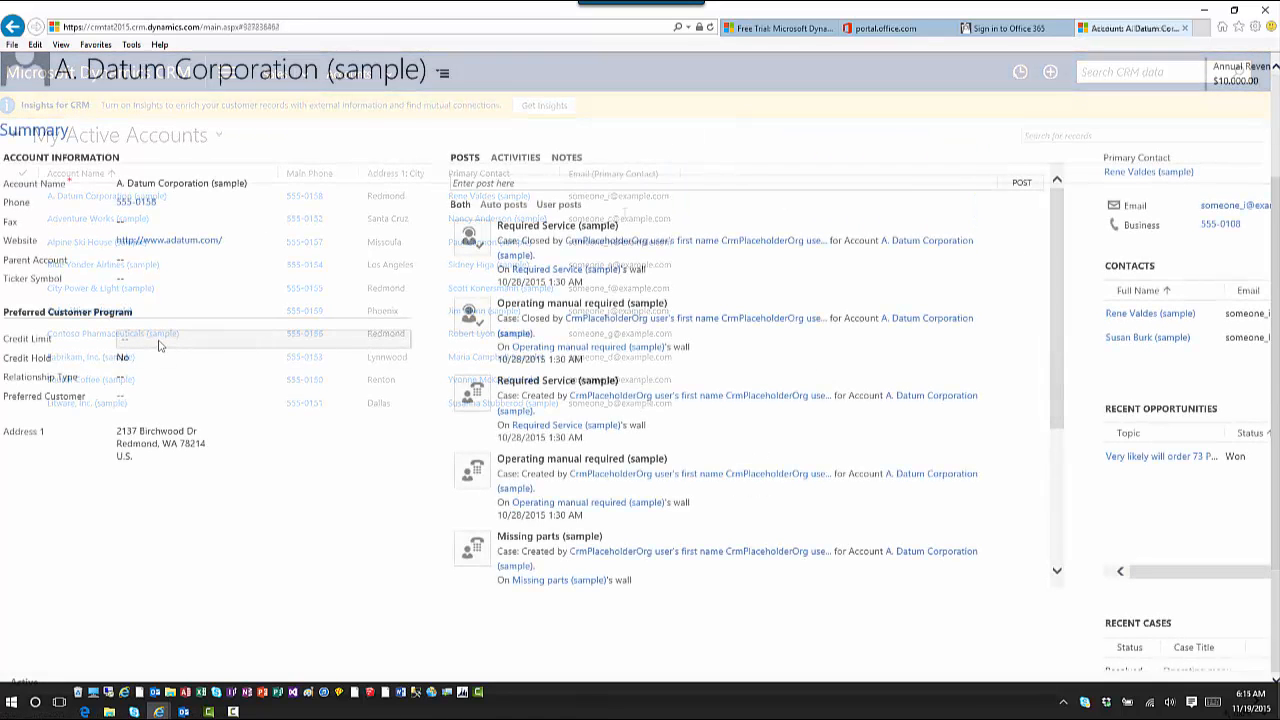
Enter a credit limit of 150,000 on the A. Datum Corporation account
click(158, 340)
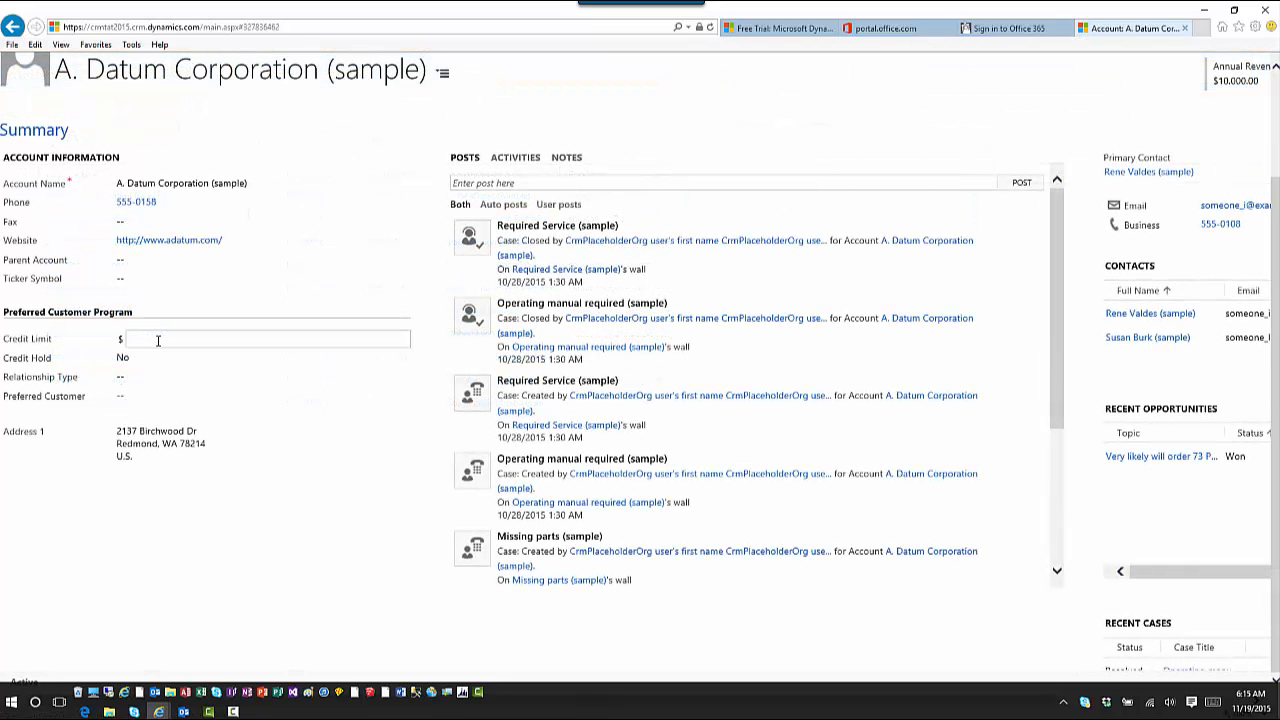
text(150,000)
key(Tab)
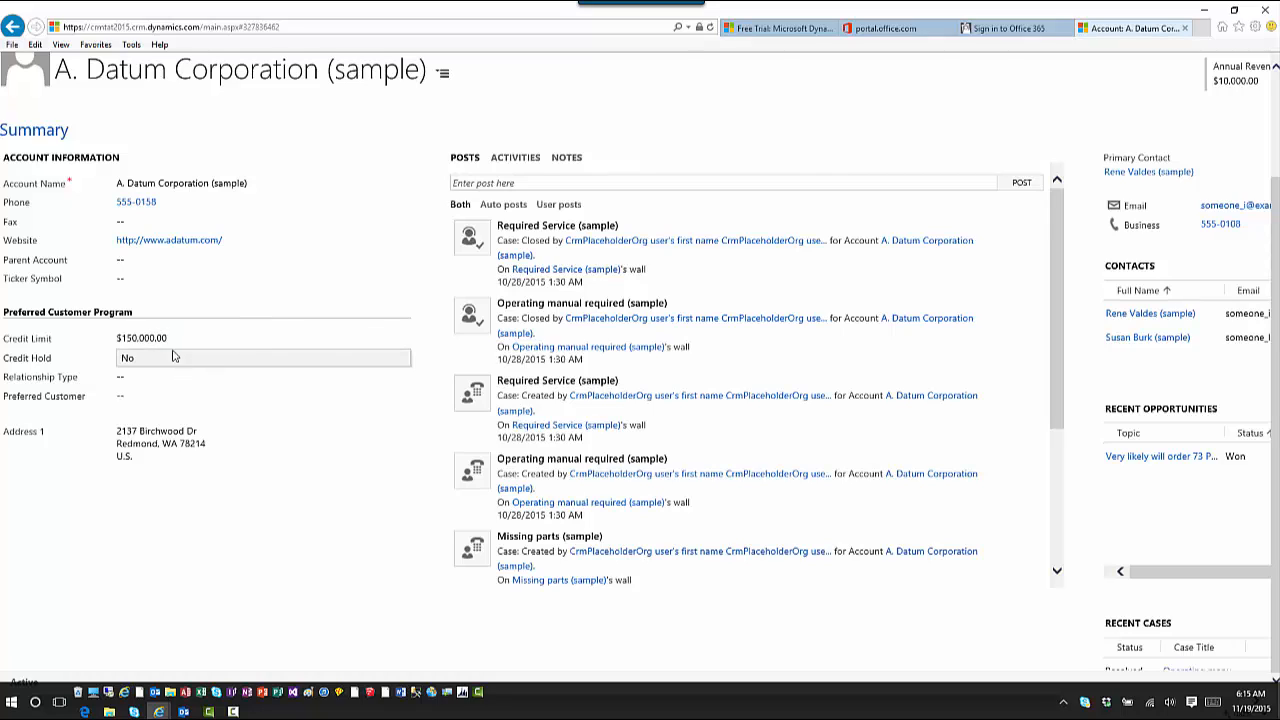
Set Relationship Type to Customer and Credit Hold to Yes
click(150, 385)
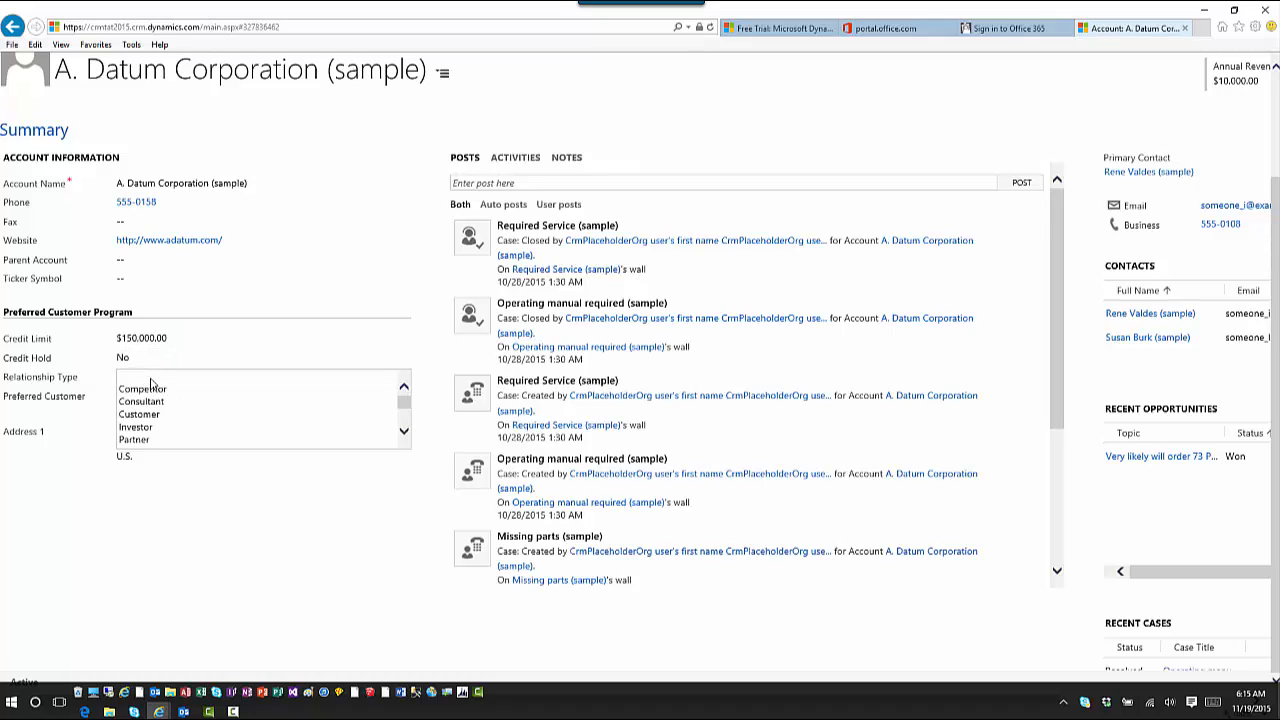
scroll(172, 422, down, 1)
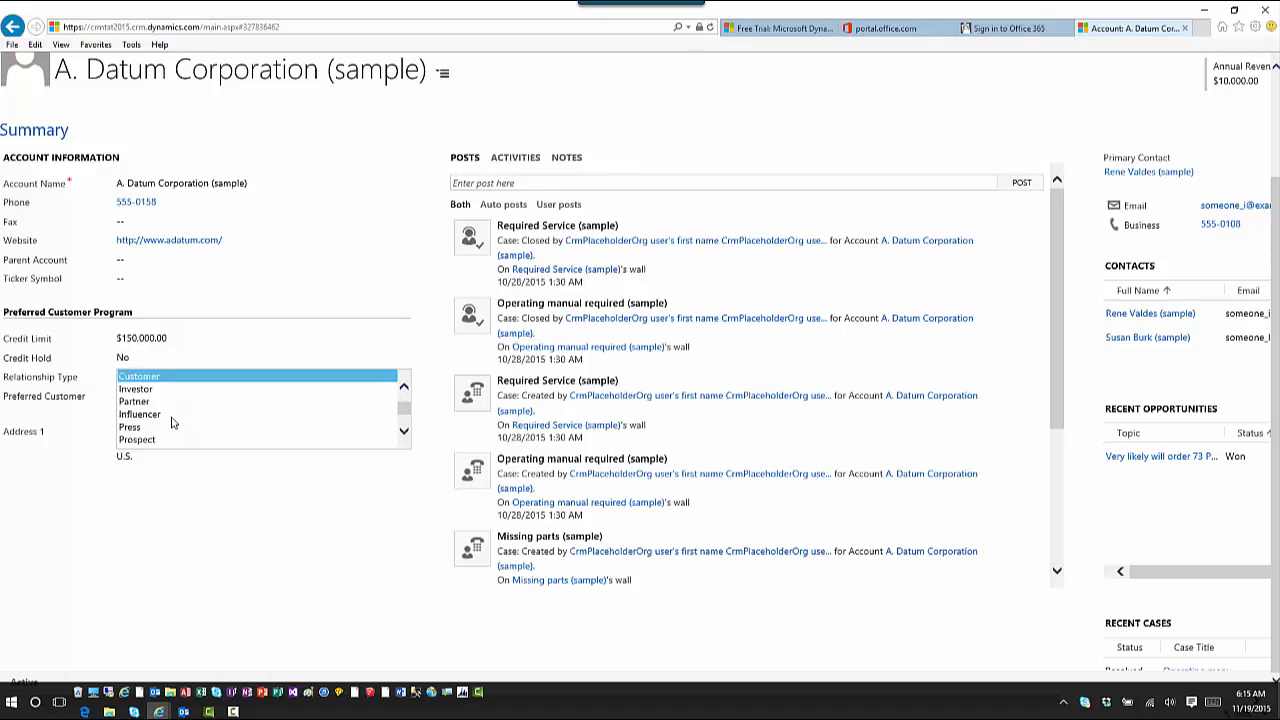
key(Escape)
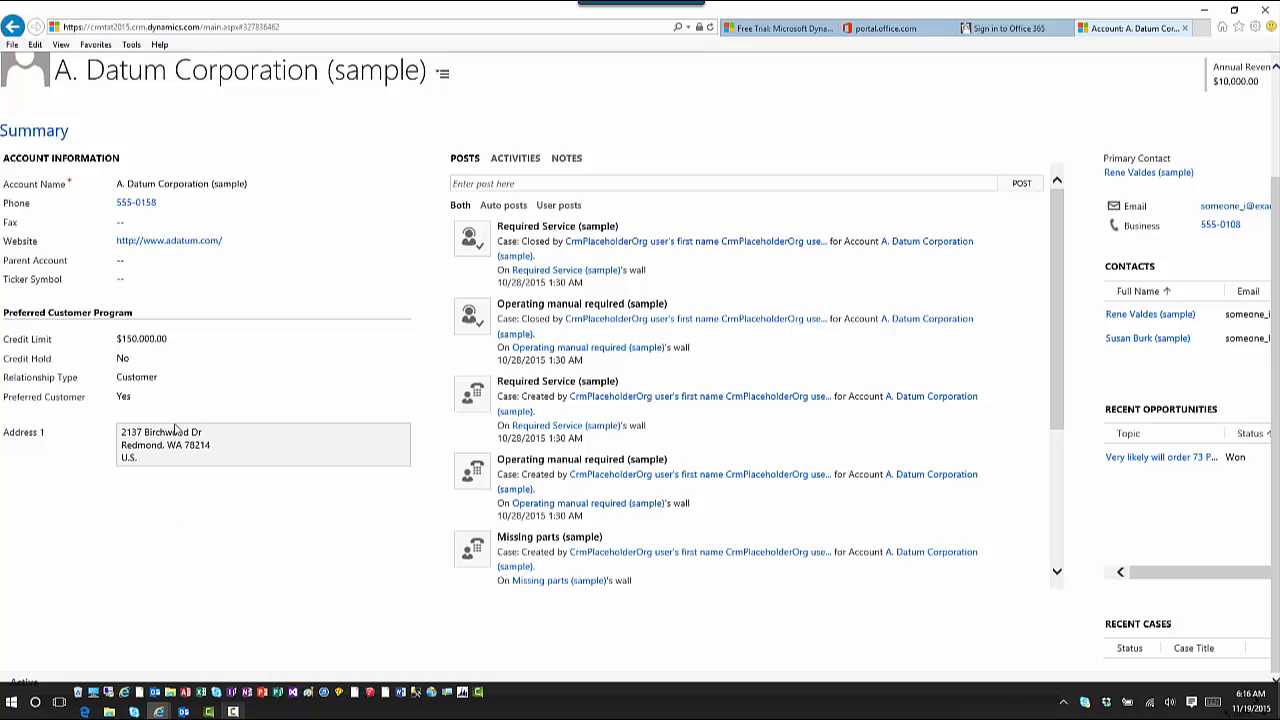
click(166, 363)
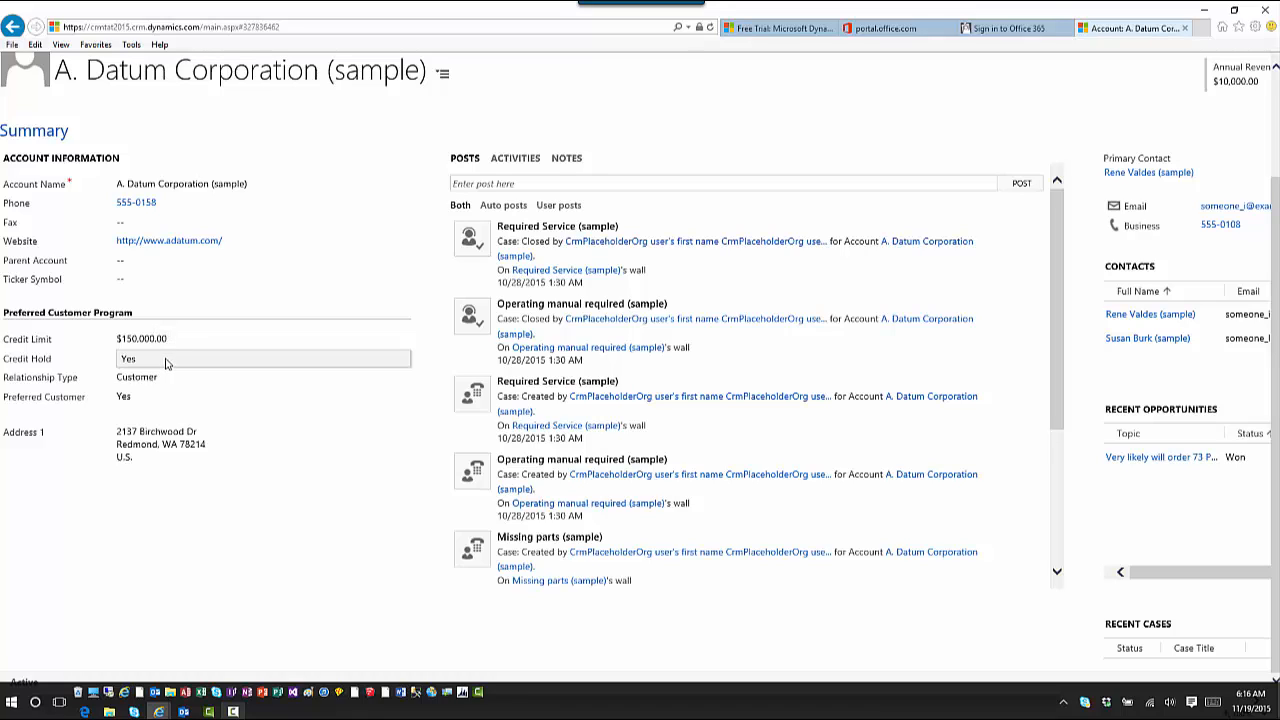